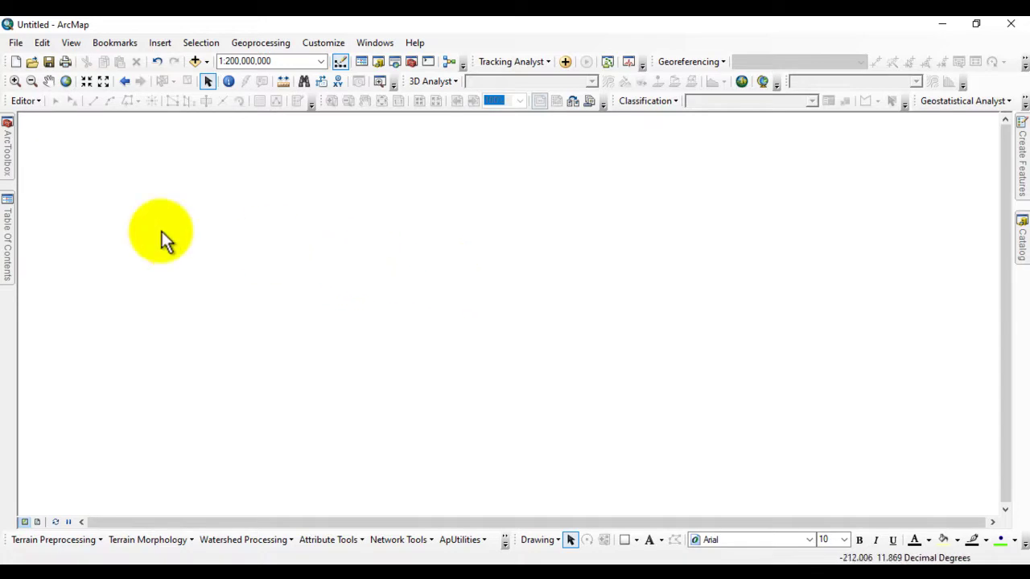
Create a new file geodatabase in the Work folder under E:\B\GIS Work\ArcGIS.
click(7, 230)
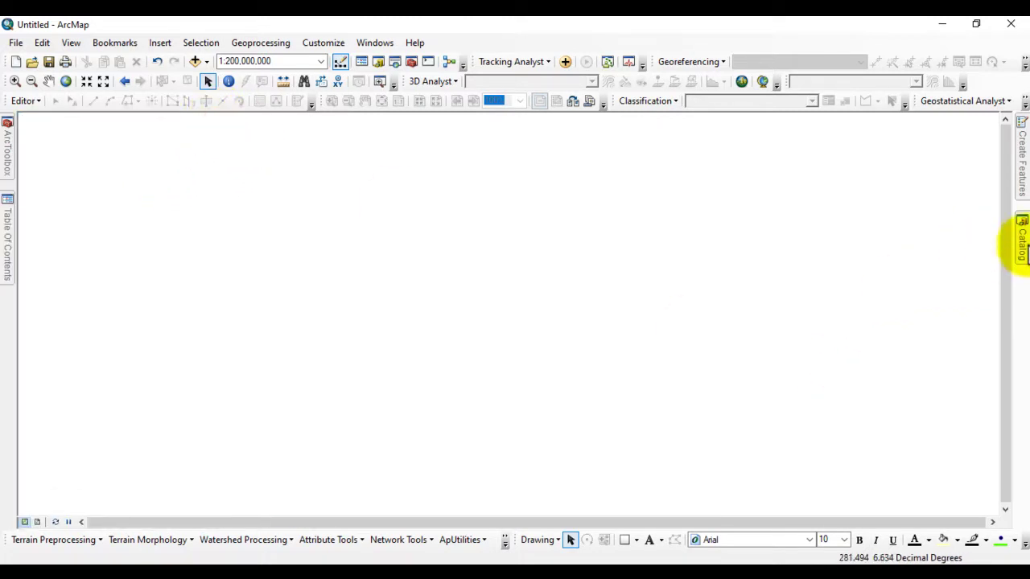
mouse_move(1022, 239)
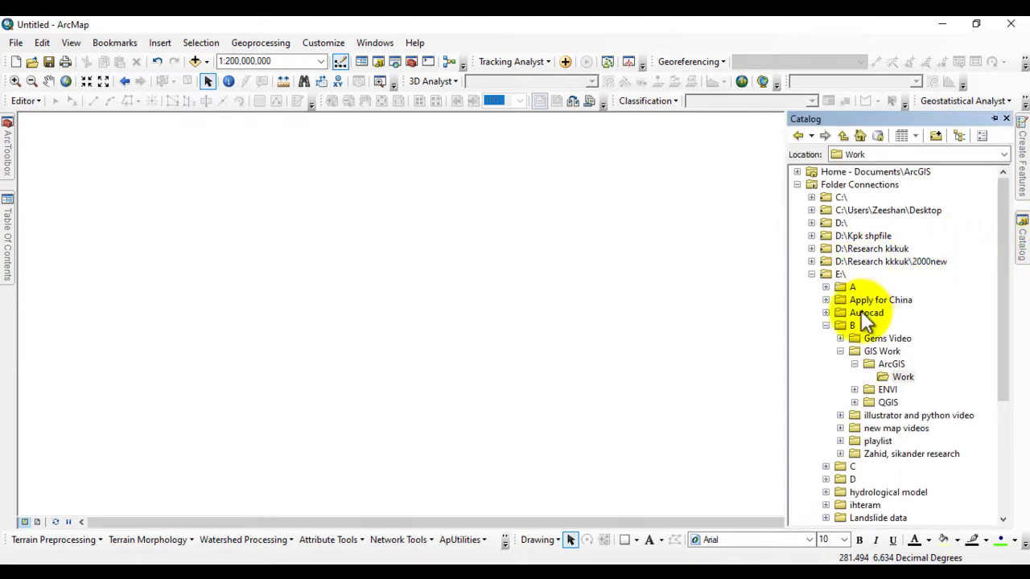
right_click(903, 378)
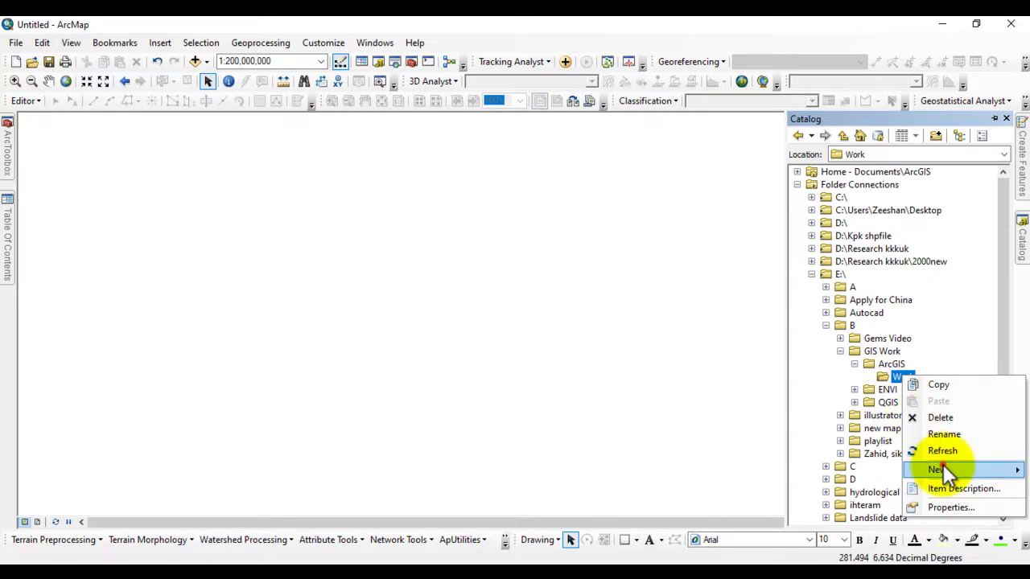
mouse_move(943, 467)
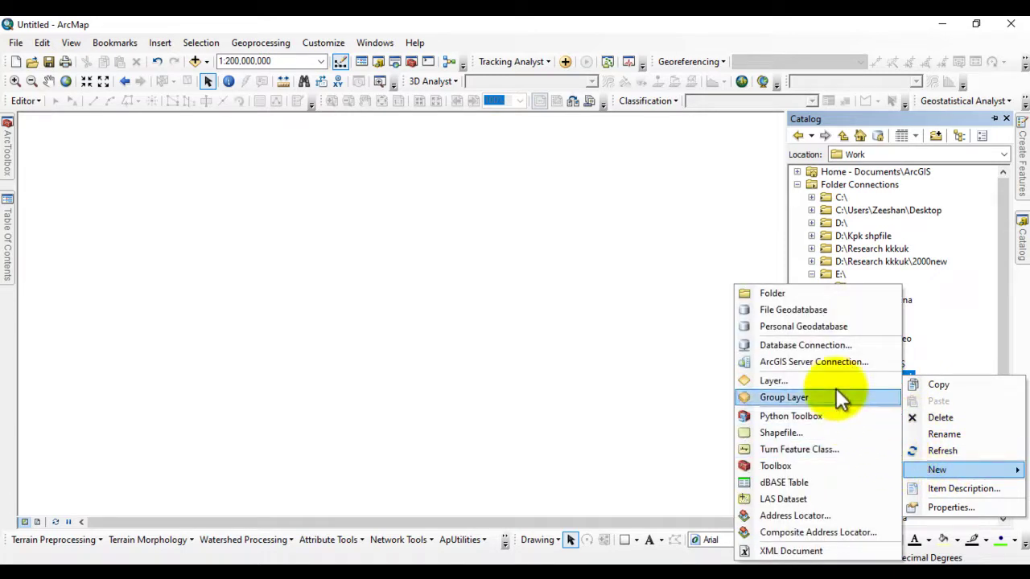
click(813, 313)
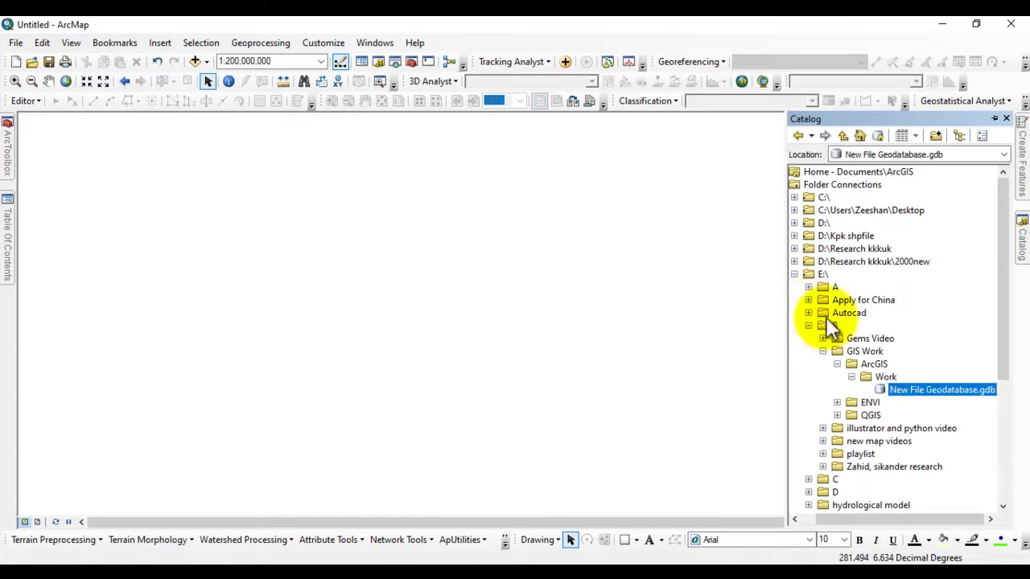
Start a new feature dataset in the new file geodatabase and name it Area.
right_click(907, 389)
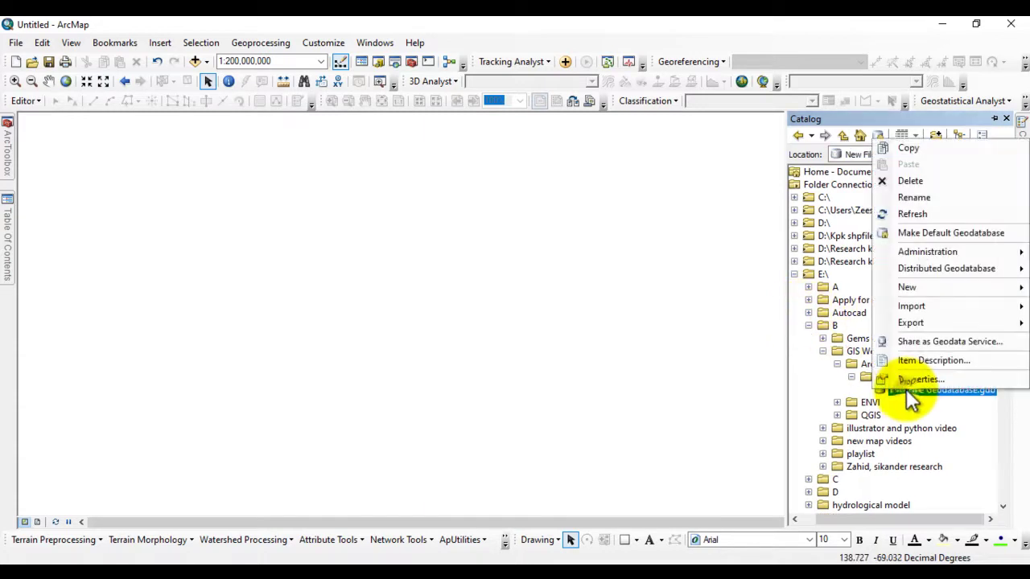
mouse_move(926, 286)
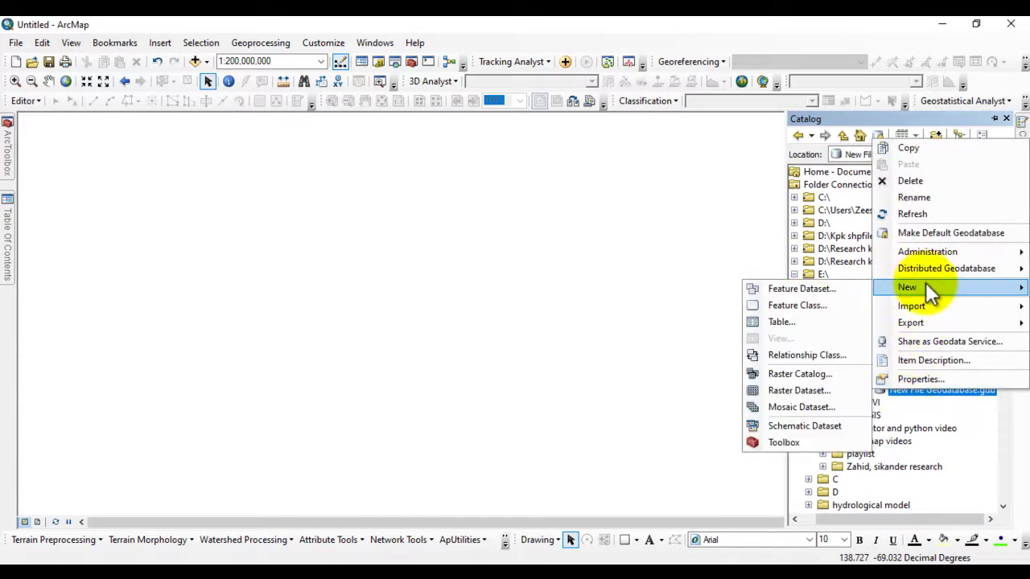
click(789, 288)
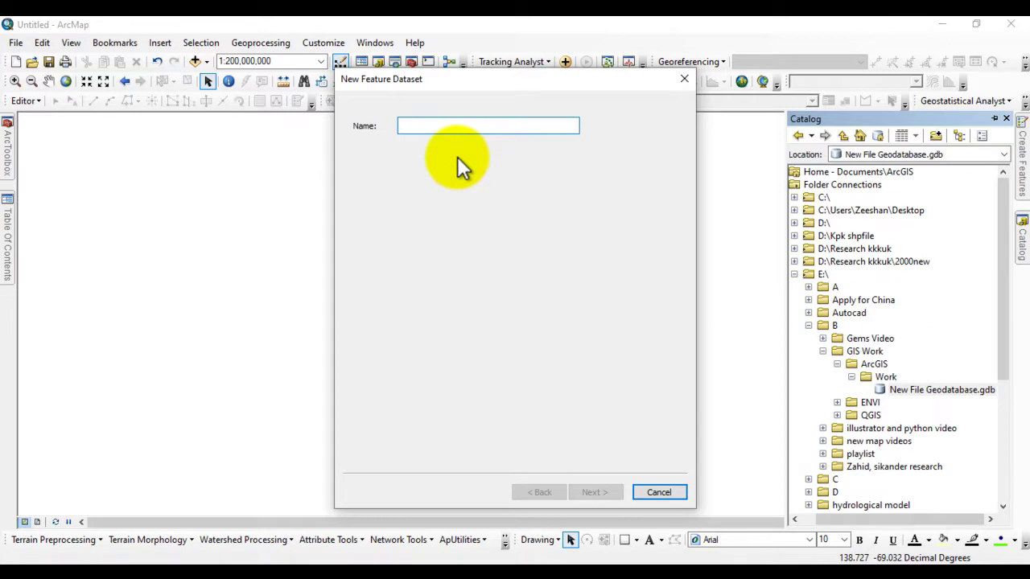
text(Area)
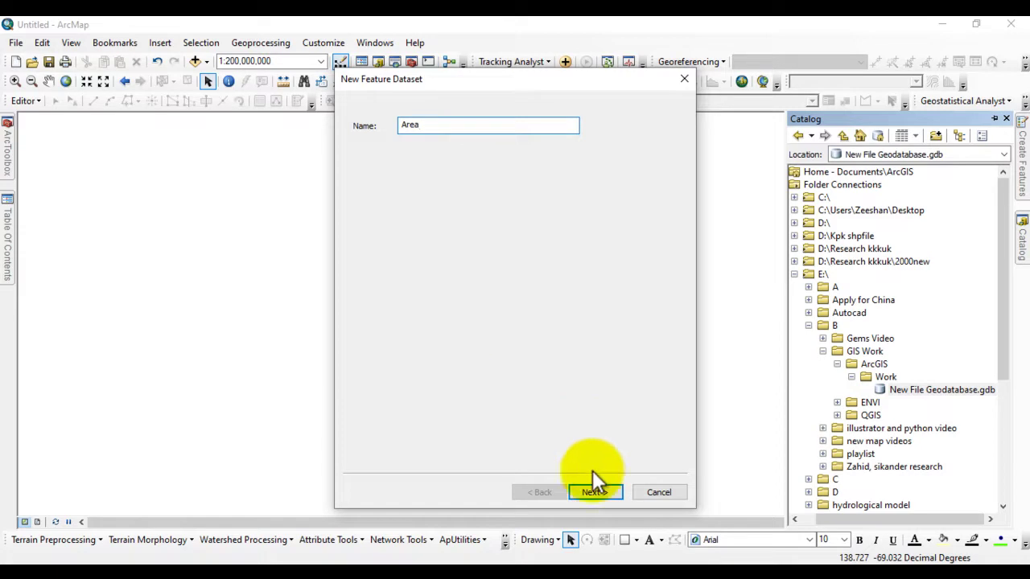
click(593, 492)
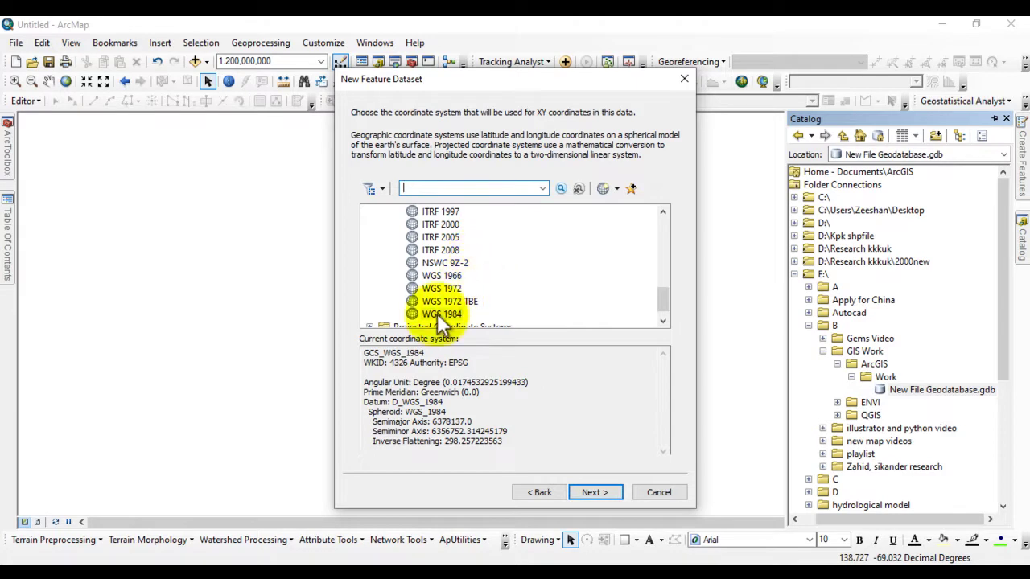
Choose the WGS 1984 geographic coordinate system for the dataset's XY coordinates.
scroll(483, 290, up, 9)
scroll(481, 276, down, 10)
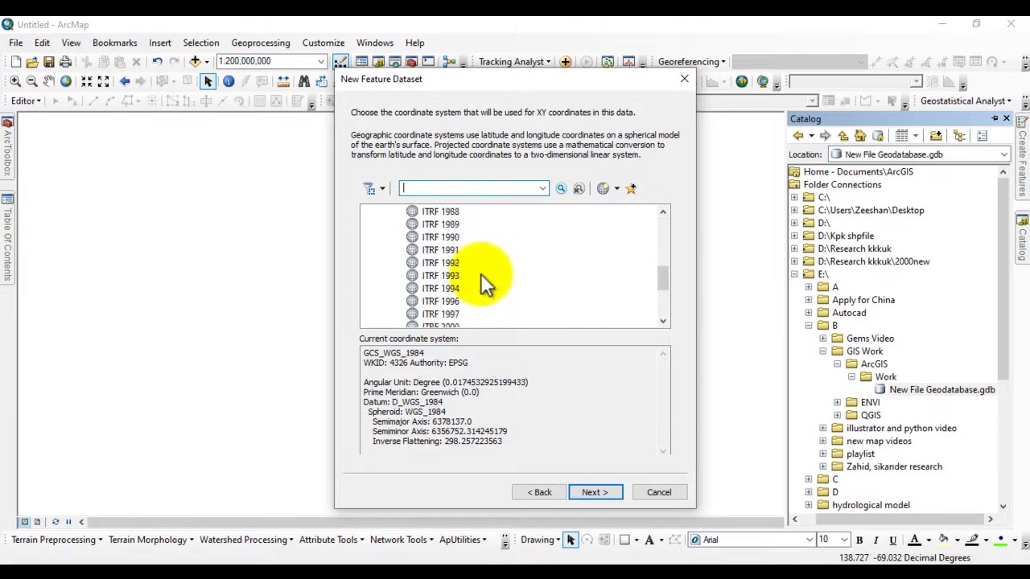
scroll(481, 276, up, 3)
scroll(474, 272, up, 5)
scroll(471, 272, down, 8)
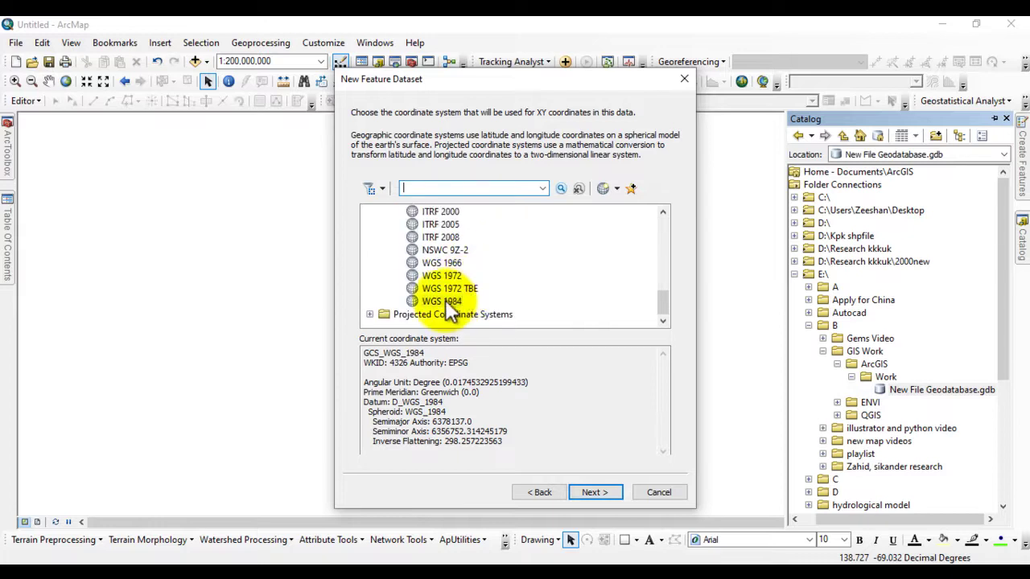
click(444, 301)
click(595, 493)
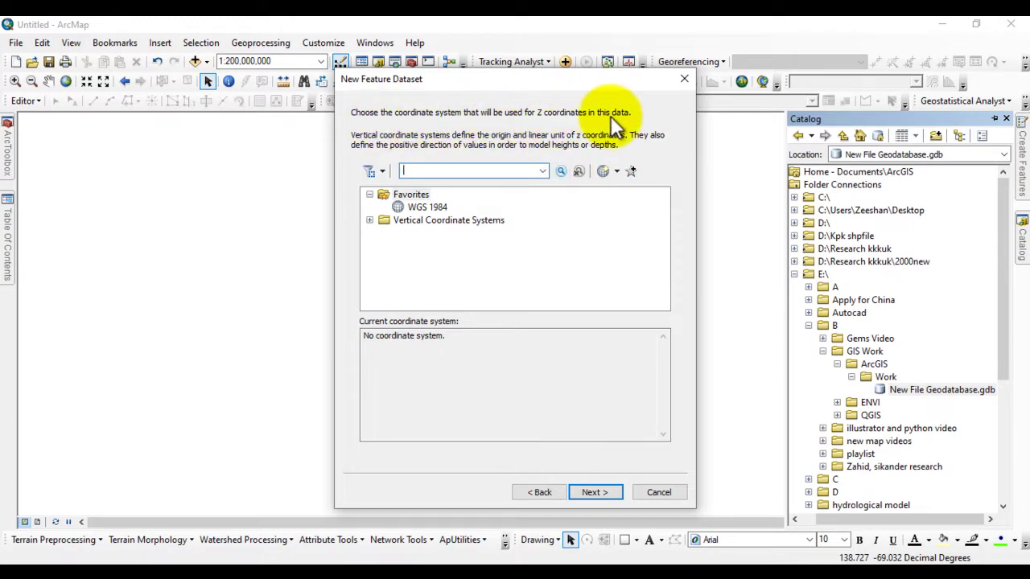
Choose WGS 1984 for the Z coordinates and finish the Area feature dataset with the default tolerances.
click(422, 209)
click(591, 492)
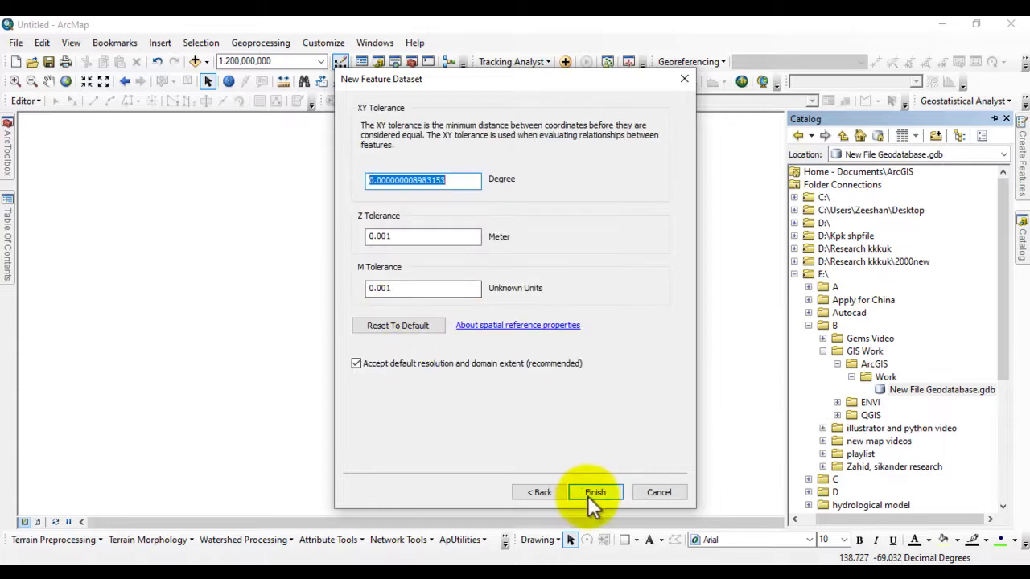
click(584, 493)
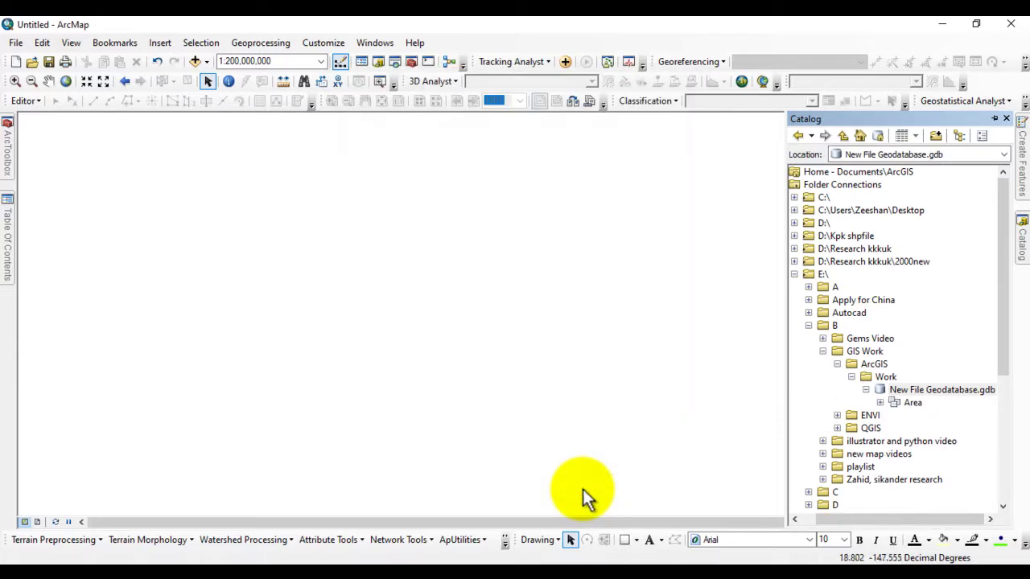
Start a new feature class in the Area dataset, named Land and storing Polygon Features.
right_click(907, 404)
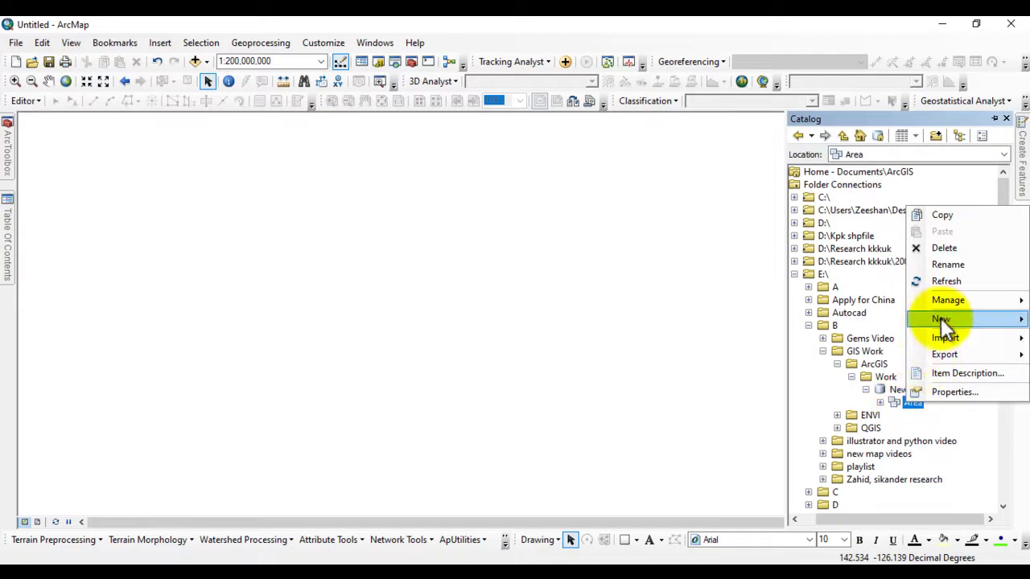
mouse_move(941, 318)
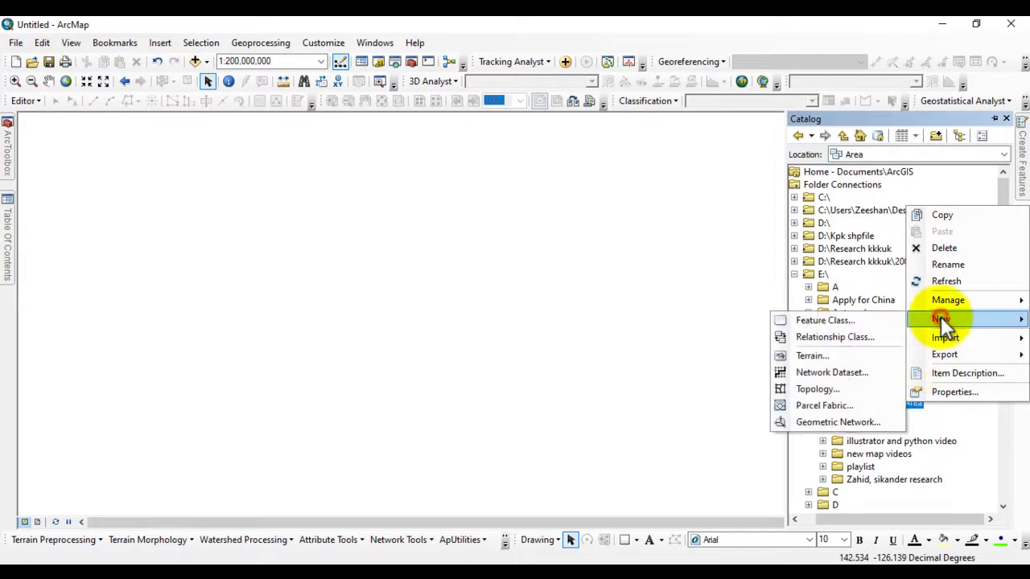
click(818, 322)
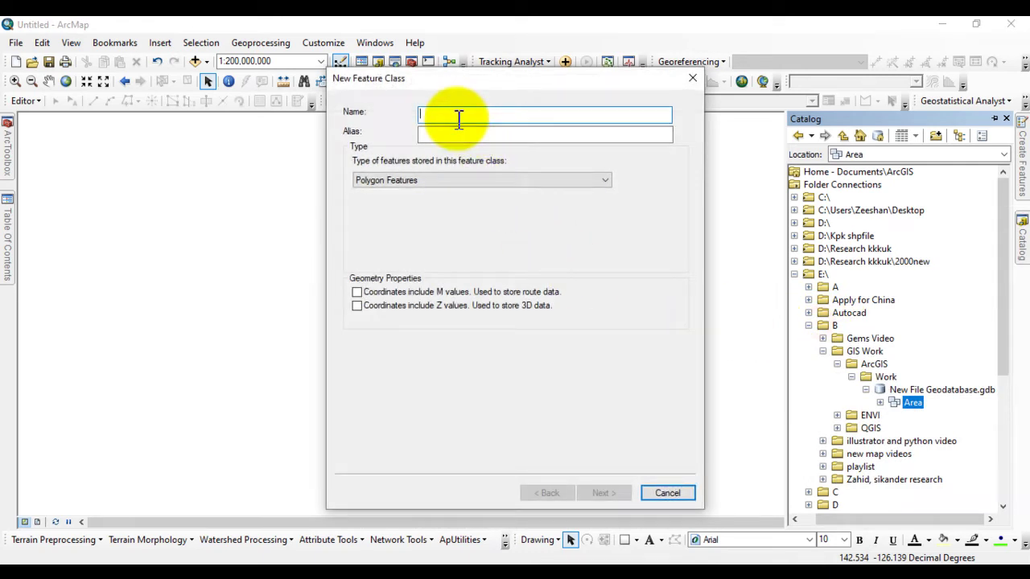
text(Land)
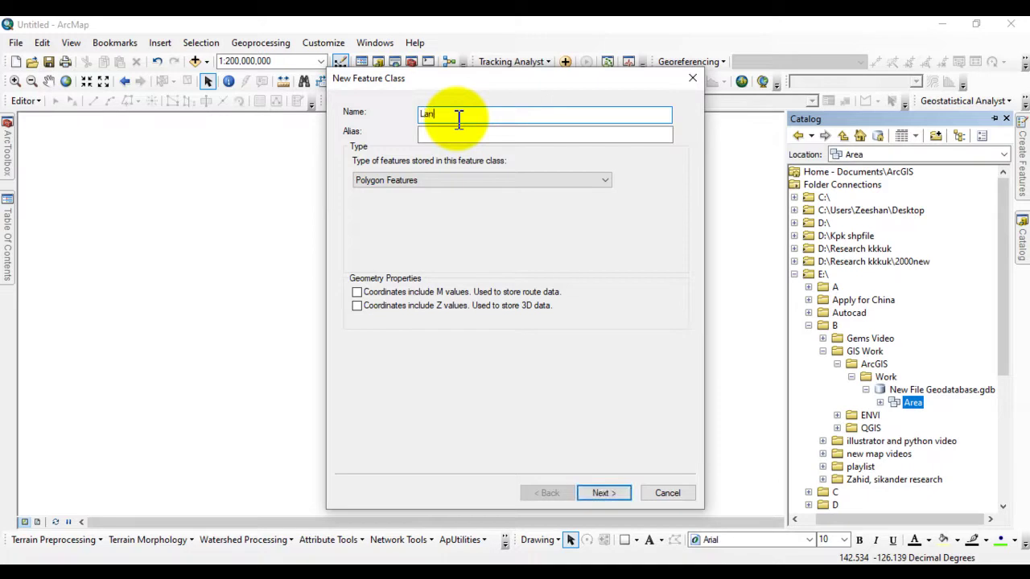
double_click(427, 117)
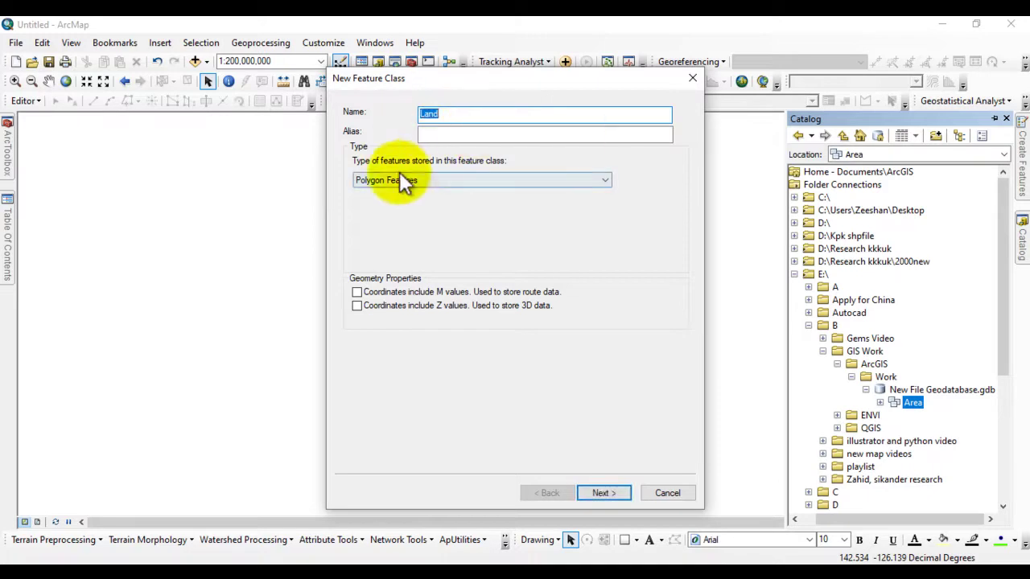
click(600, 181)
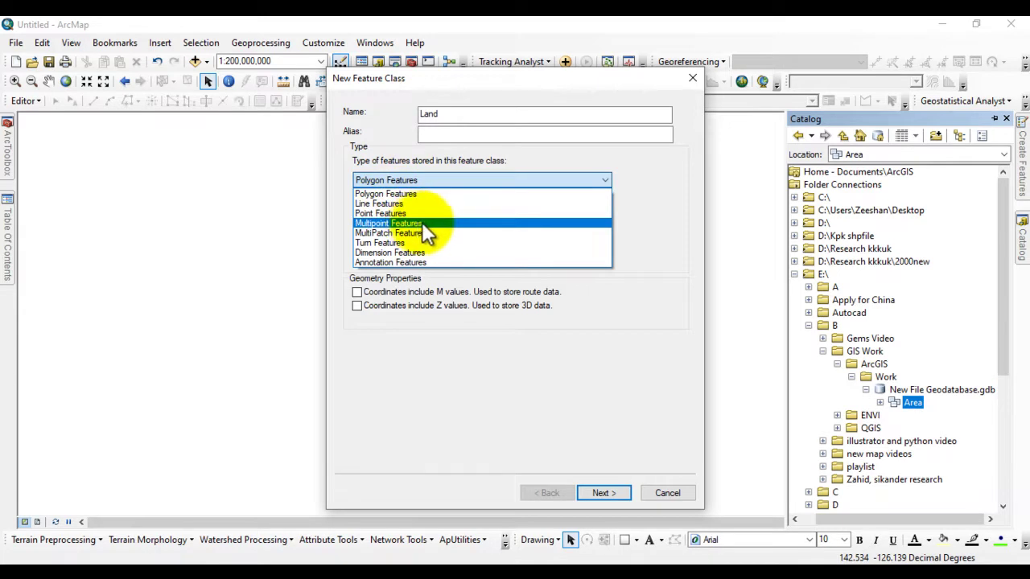
click(371, 194)
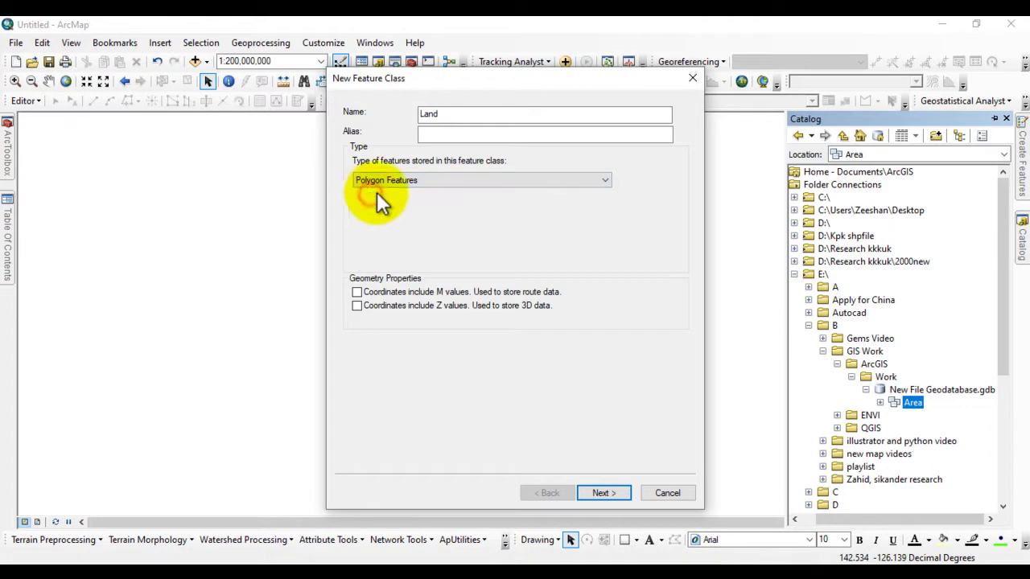
click(607, 492)
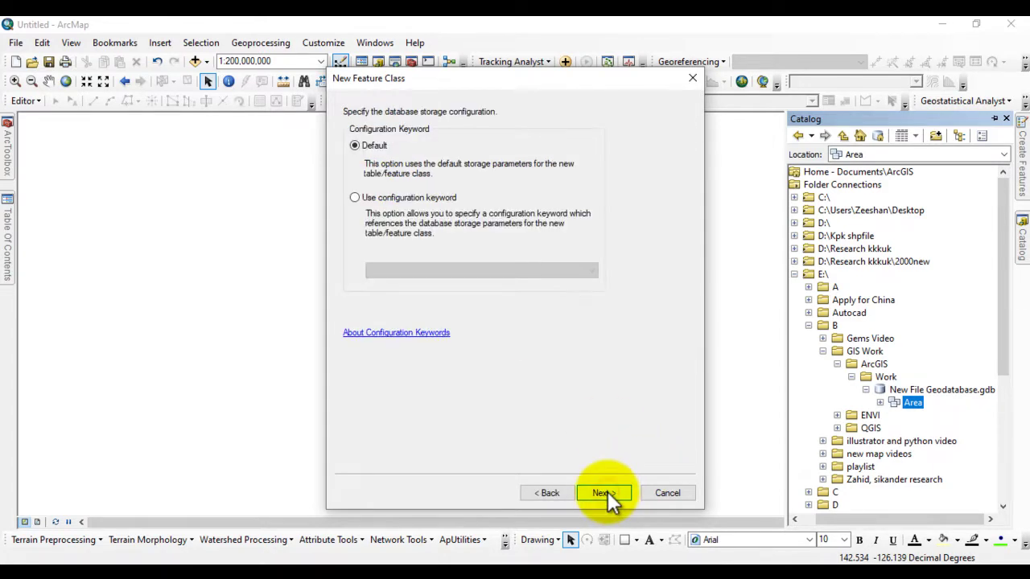
Keep the default storage configuration, add a field called Name, and finish creating the Land feature class.
click(607, 492)
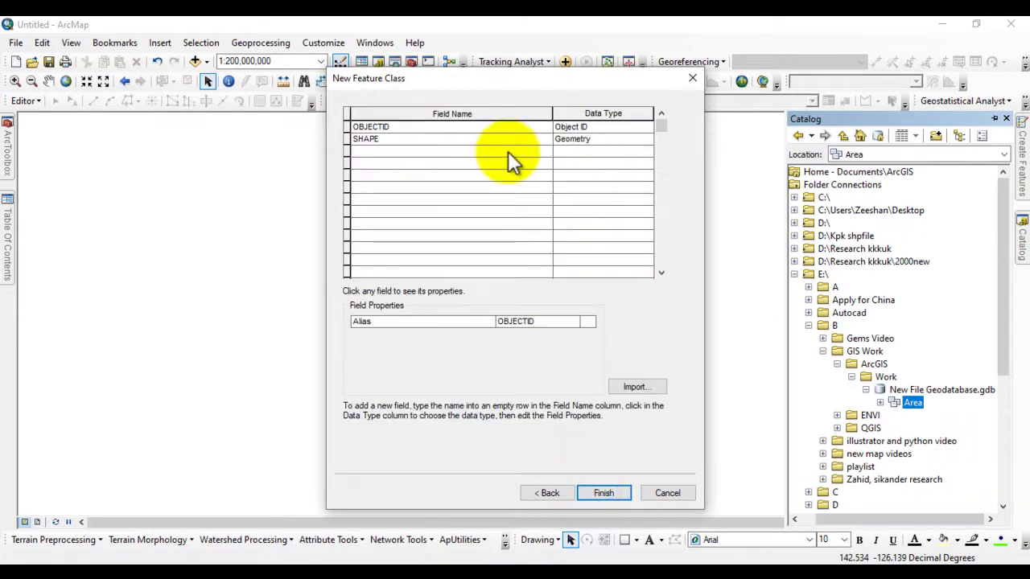
click(364, 149)
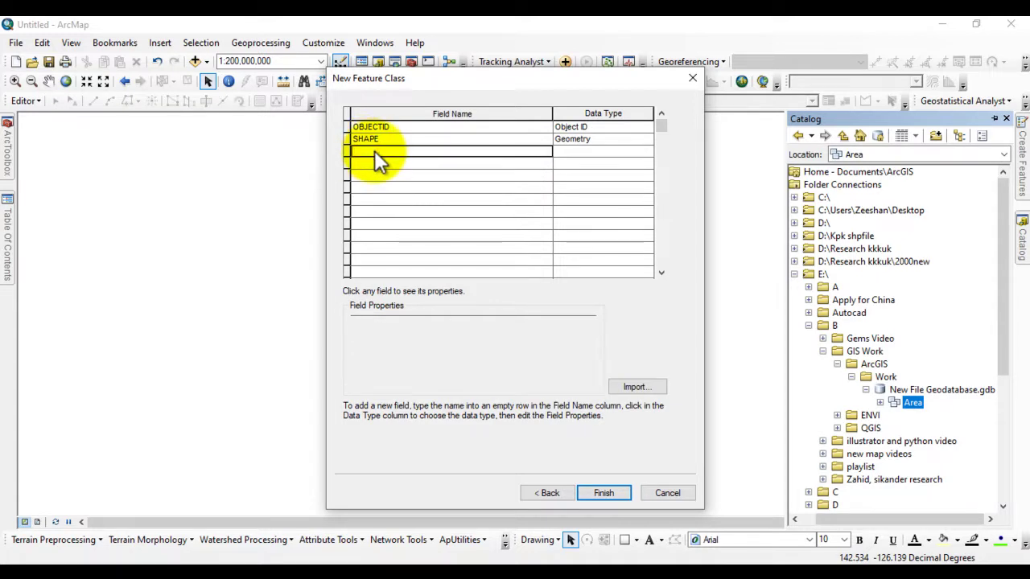
text(Name)
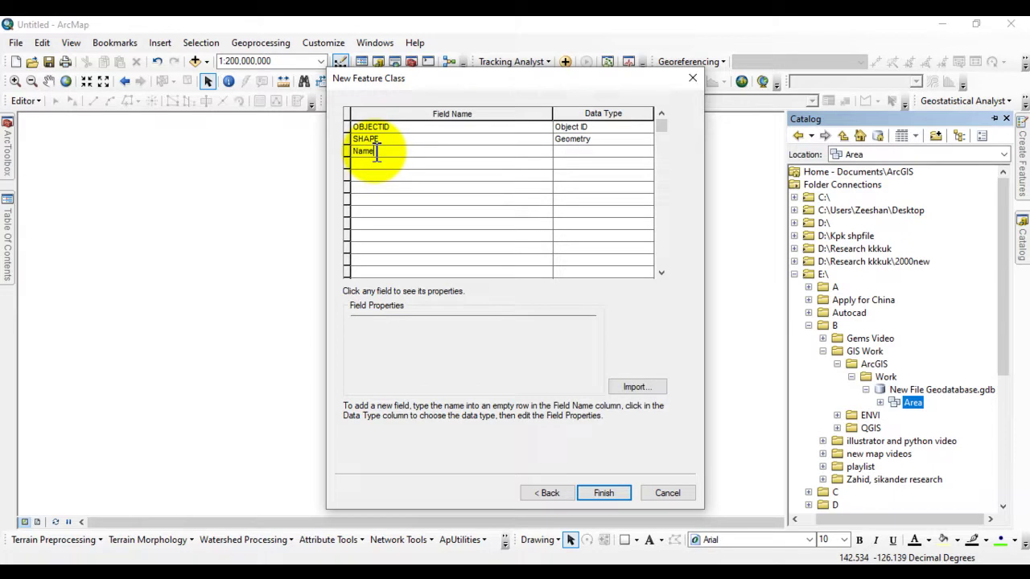
click(605, 490)
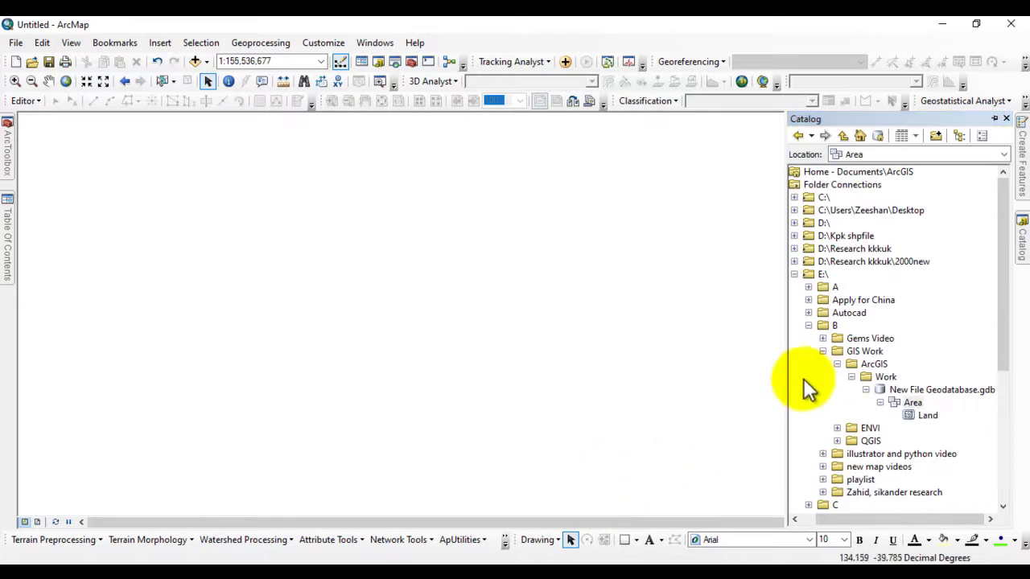
Start an edit session for the Land layer.
mouse_move(9, 241)
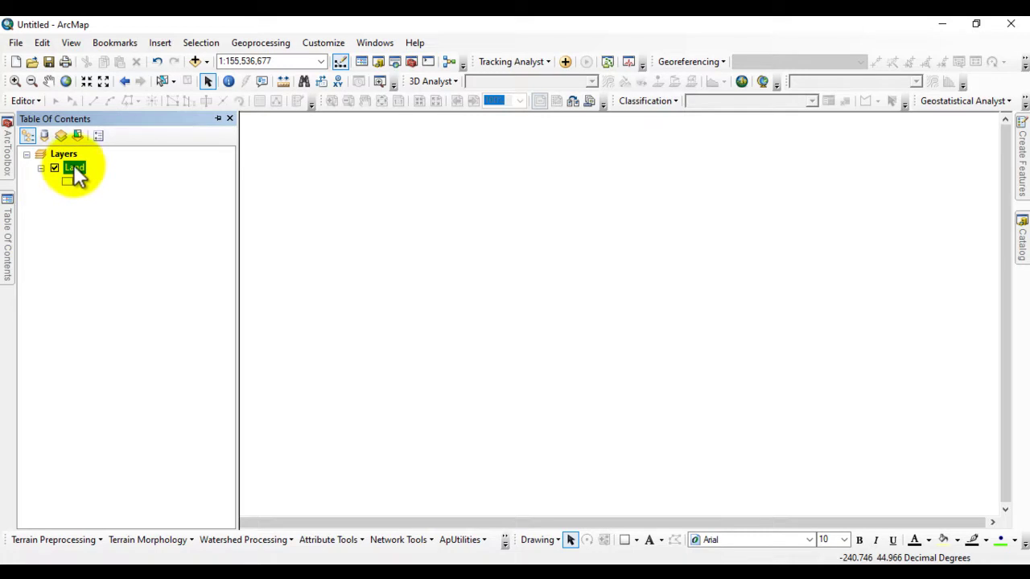
click(25, 100)
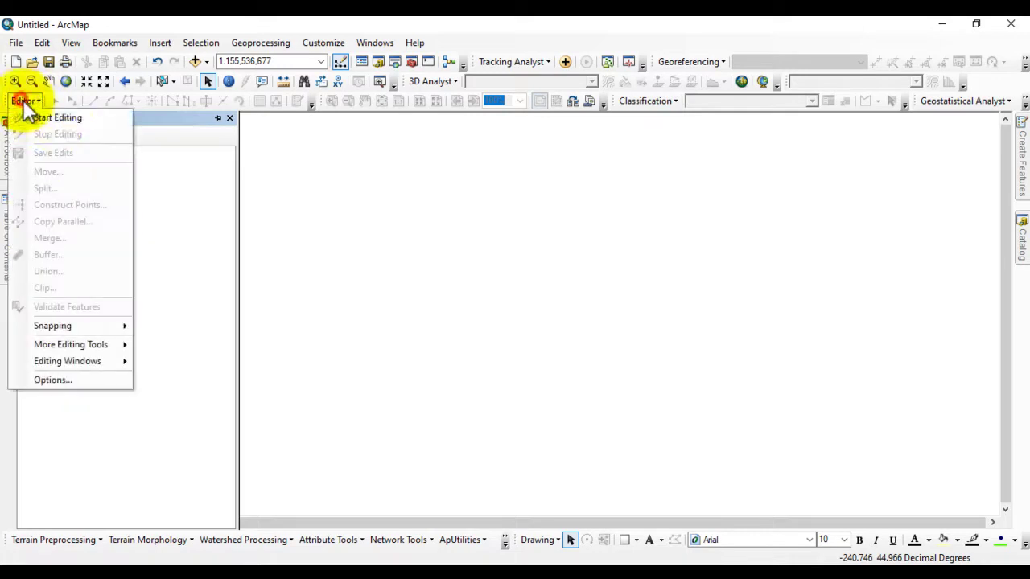
click(58, 119)
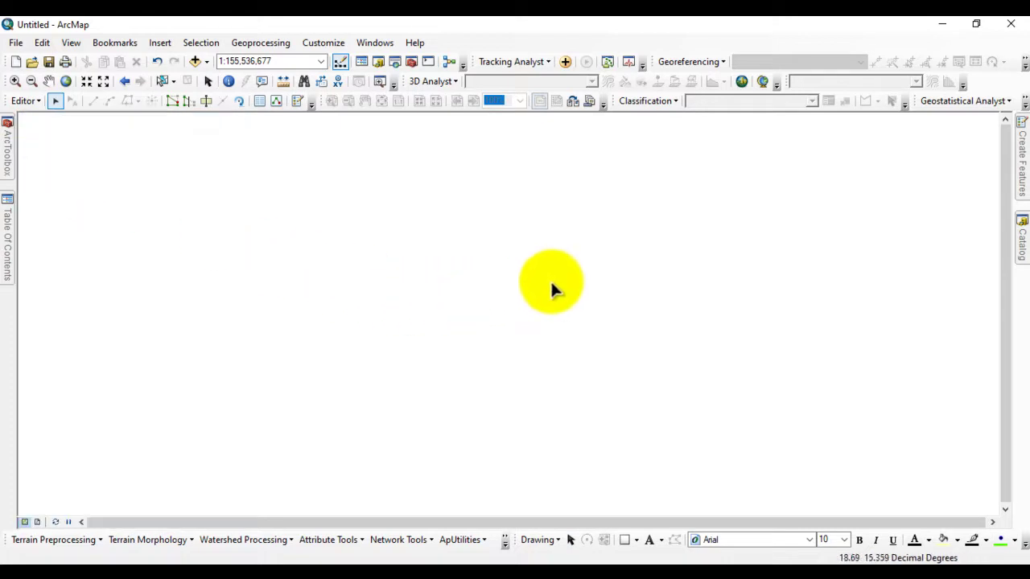
Draw a six-sided polygon with the Land template and Polygon tool, about 208 decimal degrees in perimeter.
mouse_move(1019, 173)
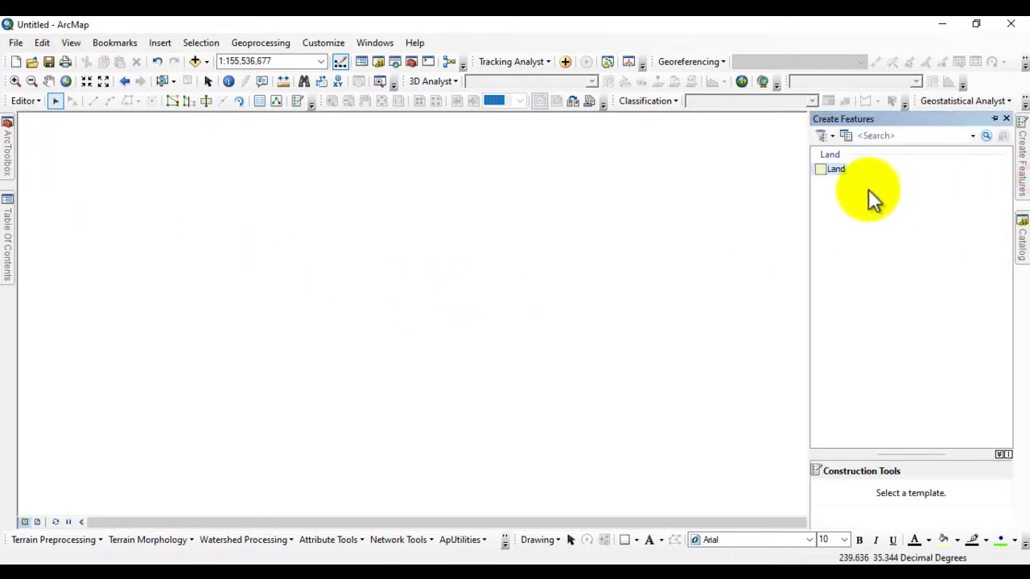
click(834, 170)
click(849, 495)
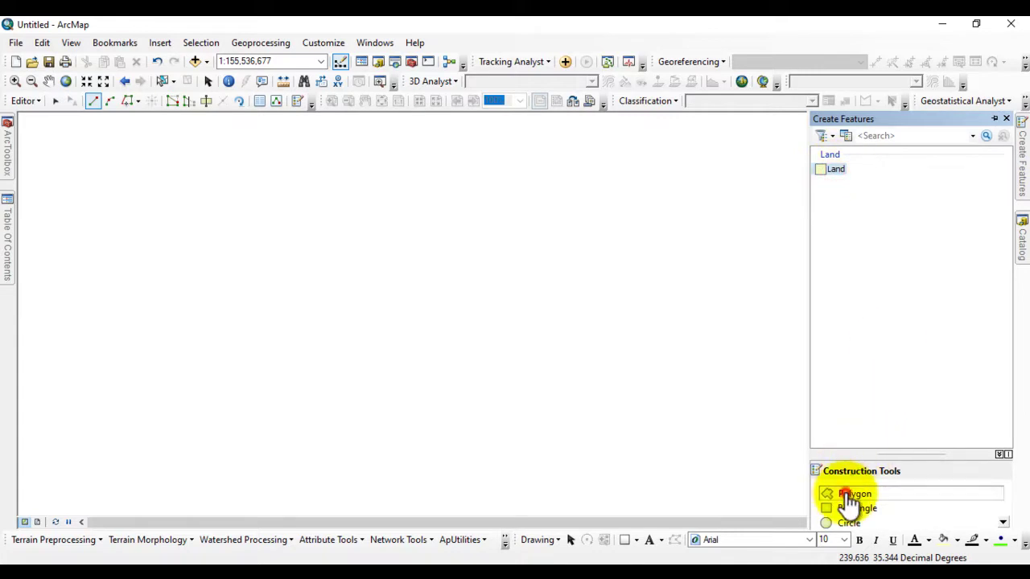
click(279, 217)
click(376, 217)
click(398, 303)
click(365, 334)
click(288, 326)
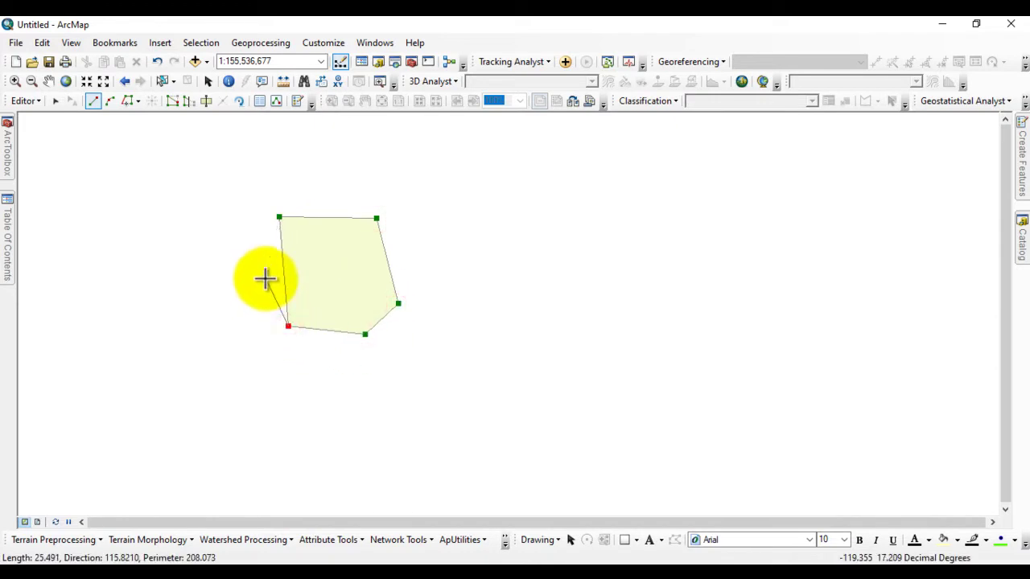
double_click(265, 280)
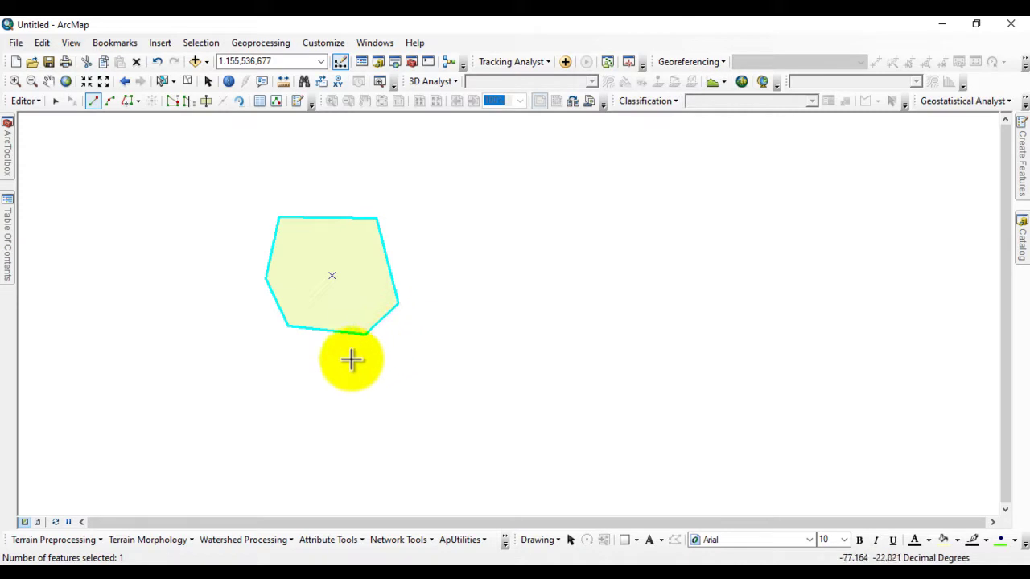
Draw a seven-sided Land polygon overlapping the lower right corner of the first polygon, about 193 decimal degrees in perimeter.
click(322, 348)
click(352, 303)
click(436, 294)
click(449, 380)
click(415, 408)
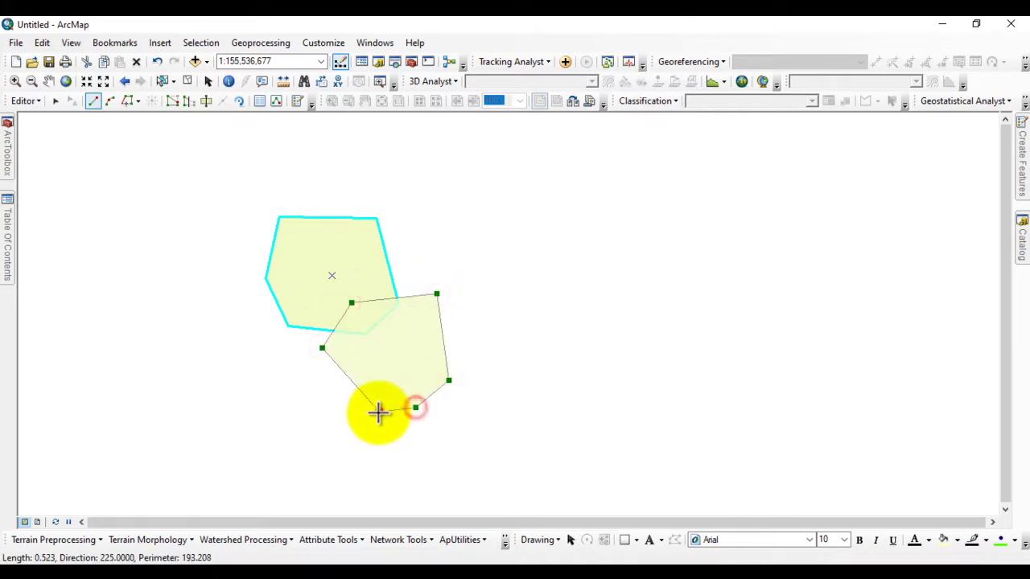
double_click(379, 412)
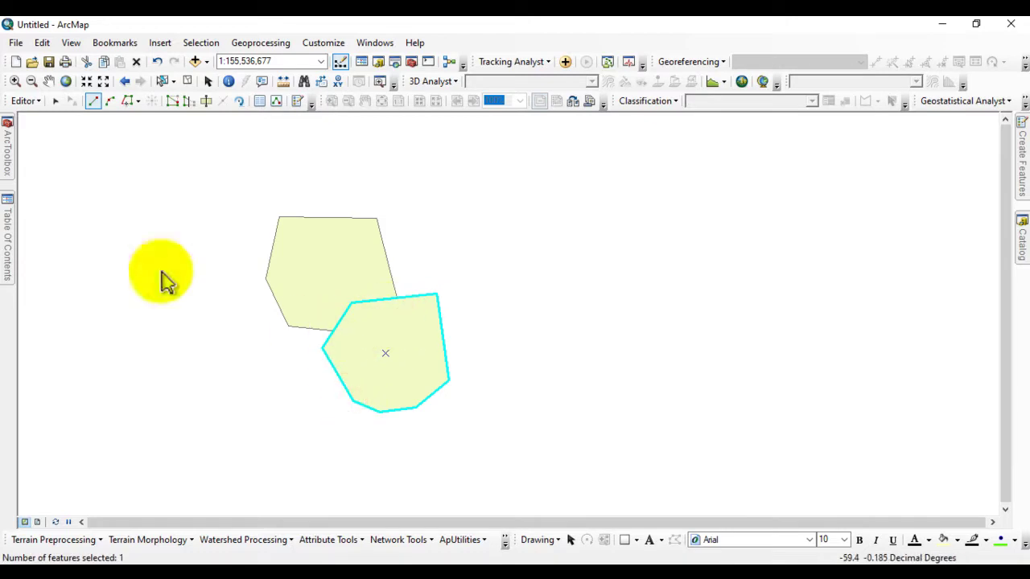
Change the Land layer's symbol to Hollow with an outline width of 2.
click(7, 232)
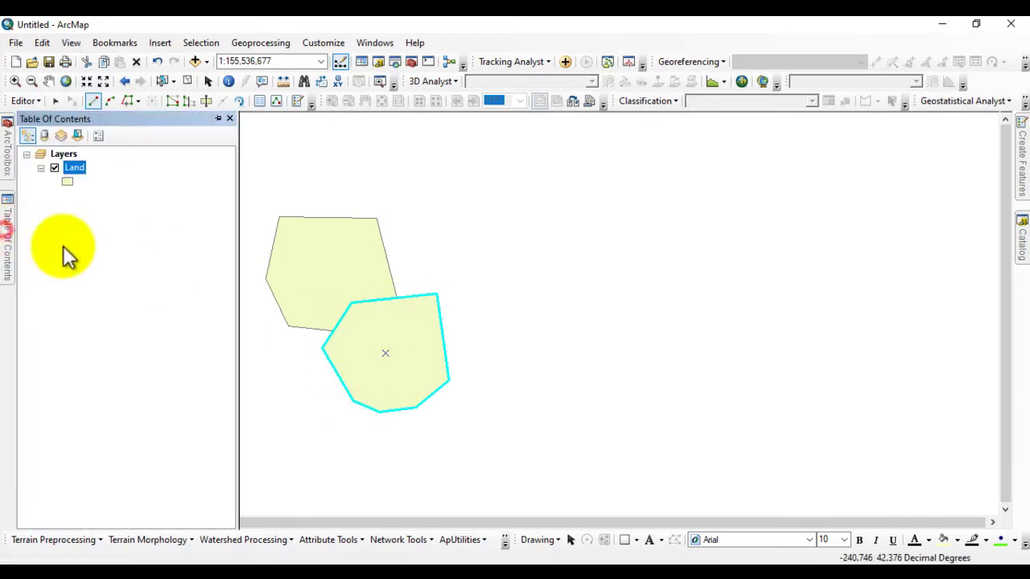
click(67, 182)
click(227, 249)
double_click(544, 248)
text(2)
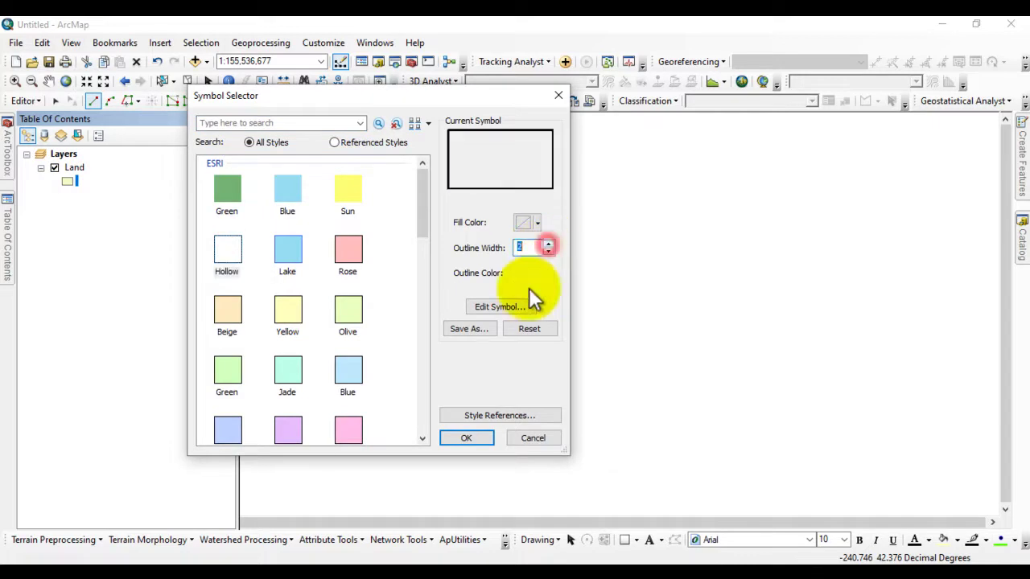
click(467, 438)
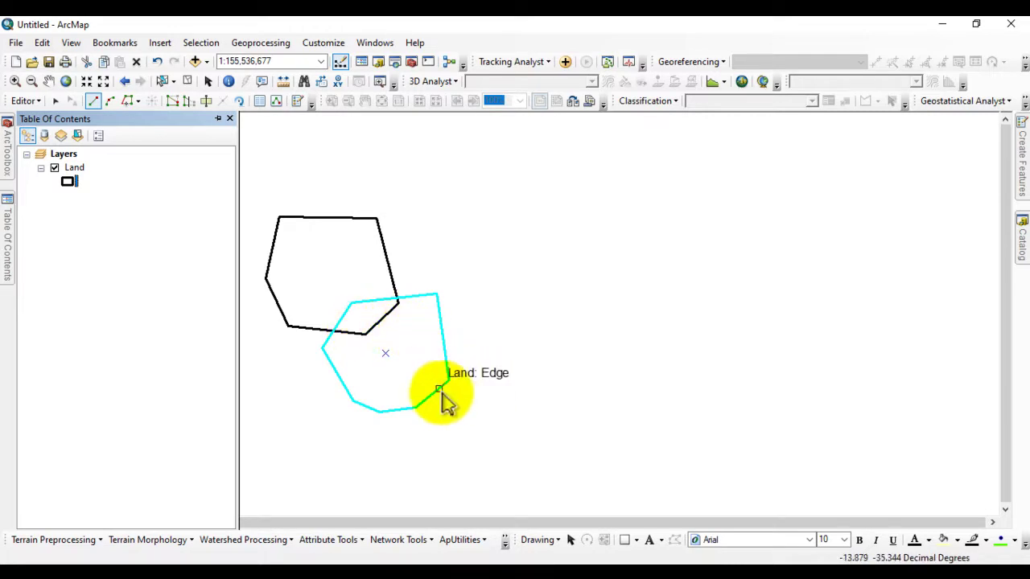
Draw a third, seven-sided Land polygon that overlaps the lower right corner of the second polygon.
click(408, 429)
click(408, 382)
click(478, 359)
click(537, 380)
click(538, 422)
click(515, 459)
double_click(465, 467)
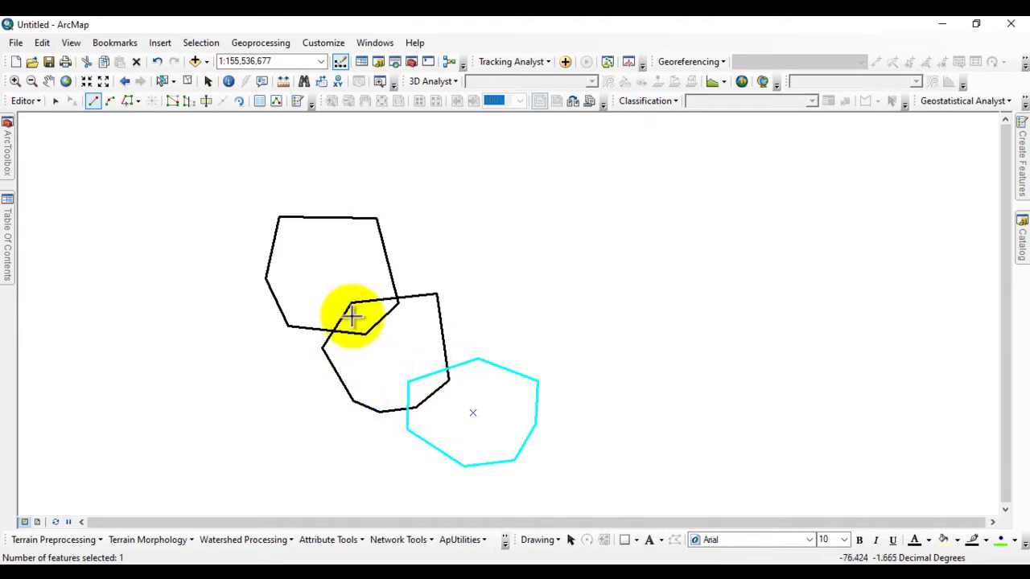
Save the edits to the Land layer and end the edit session.
click(22, 100)
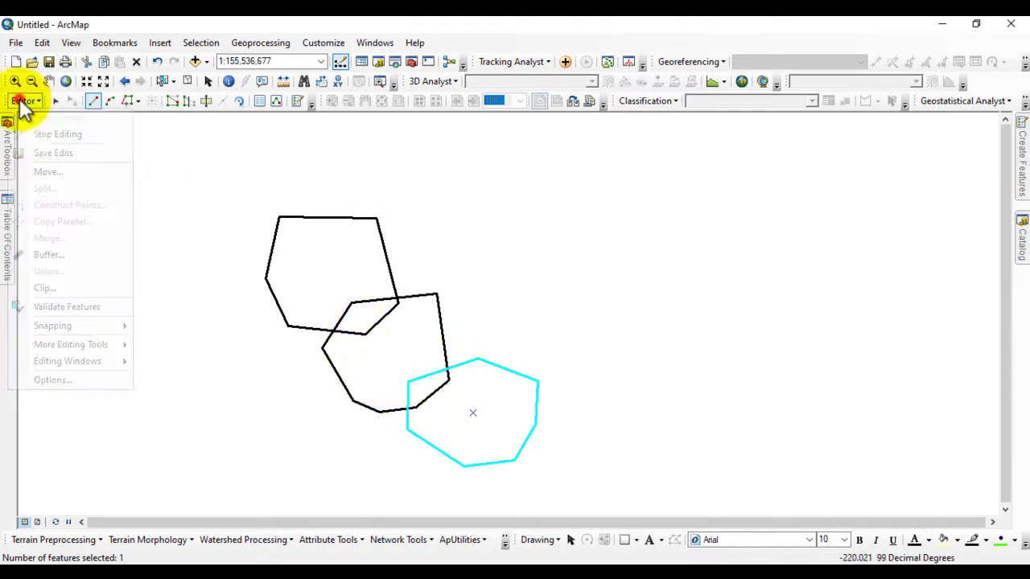
click(44, 149)
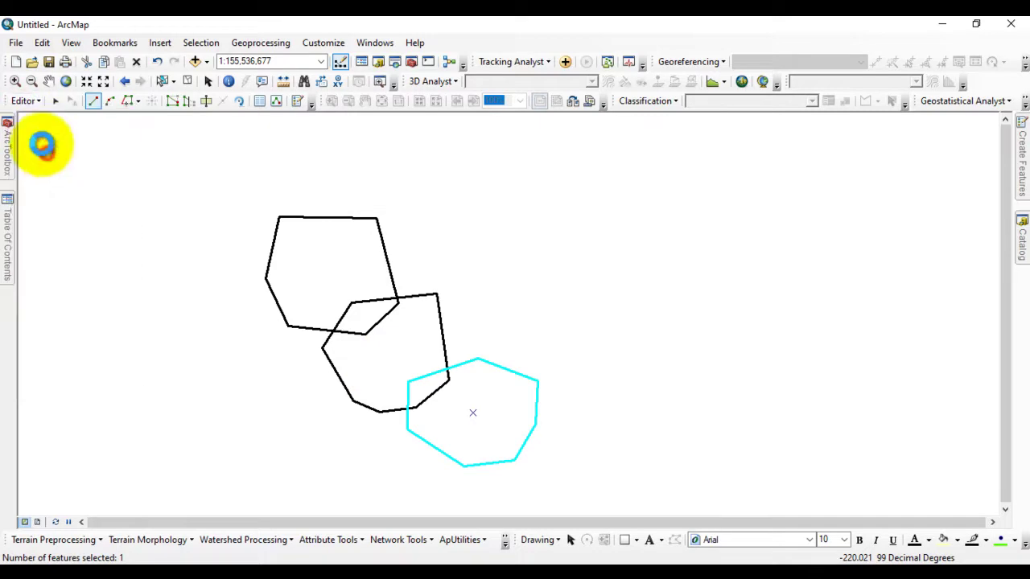
click(22, 101)
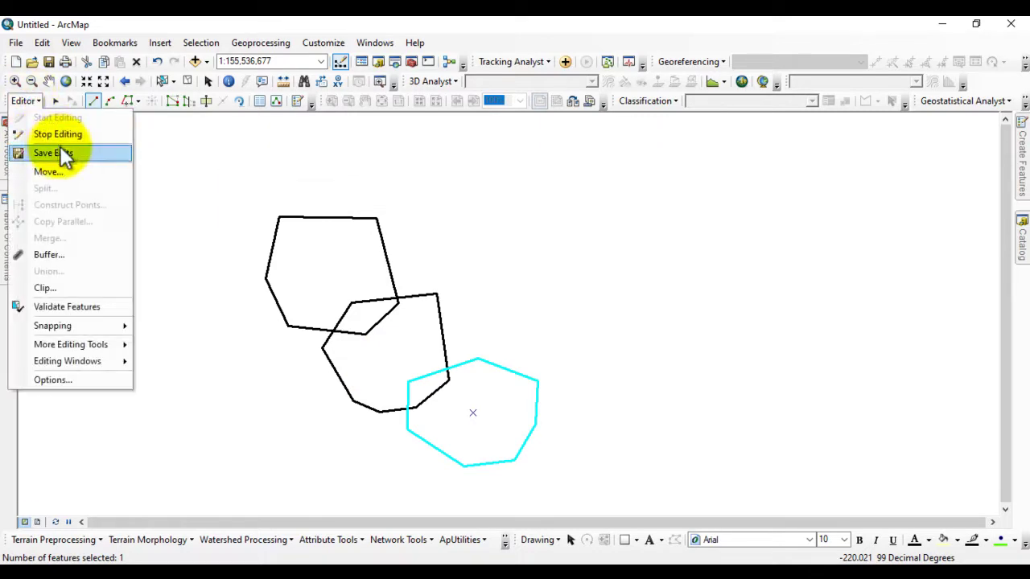
click(59, 136)
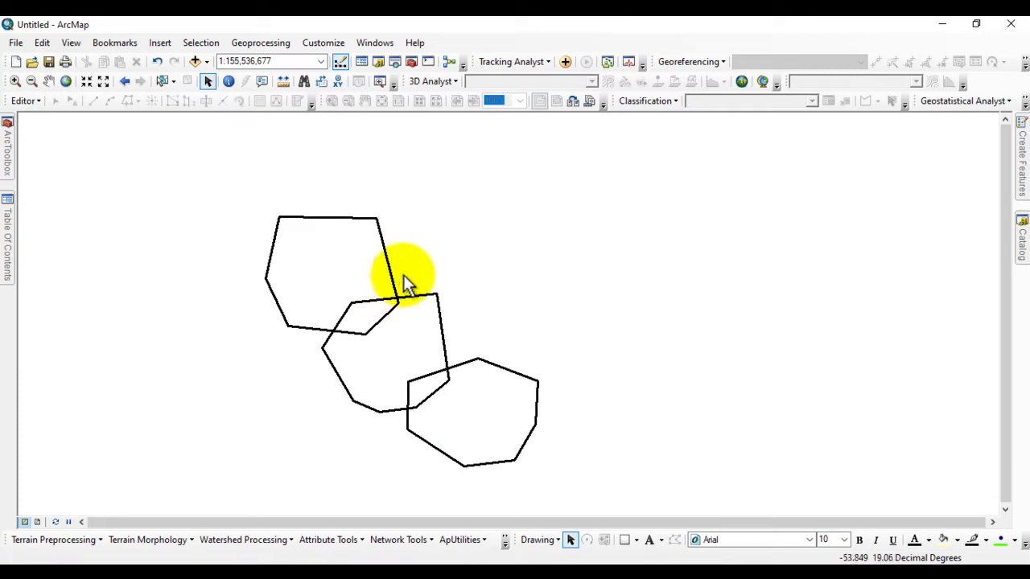
Start a new topology in the Area feature dataset, keeping the name Area_Topology and the default cluster tolerance.
click(1022, 235)
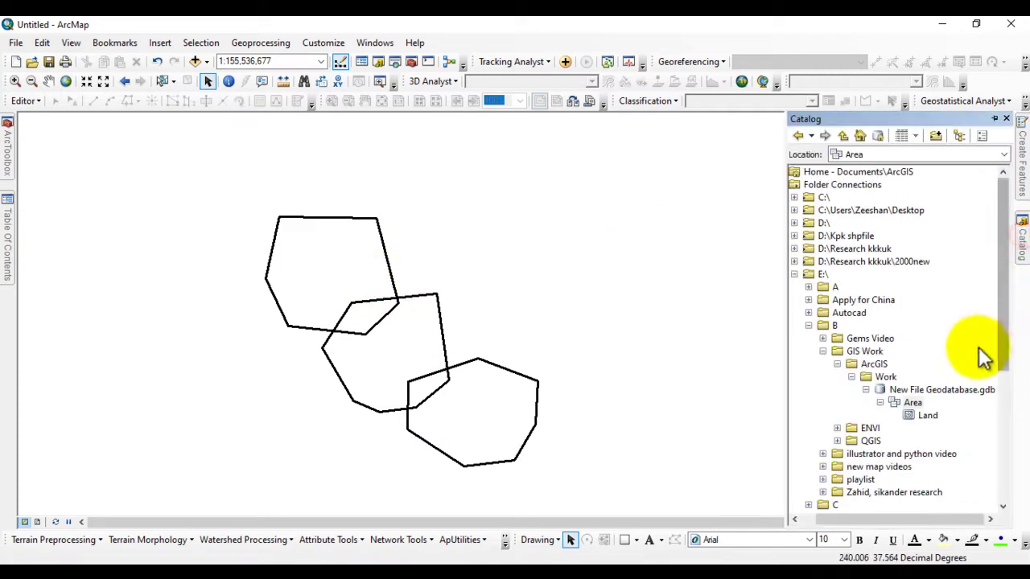
right_click(913, 403)
mouse_move(948, 321)
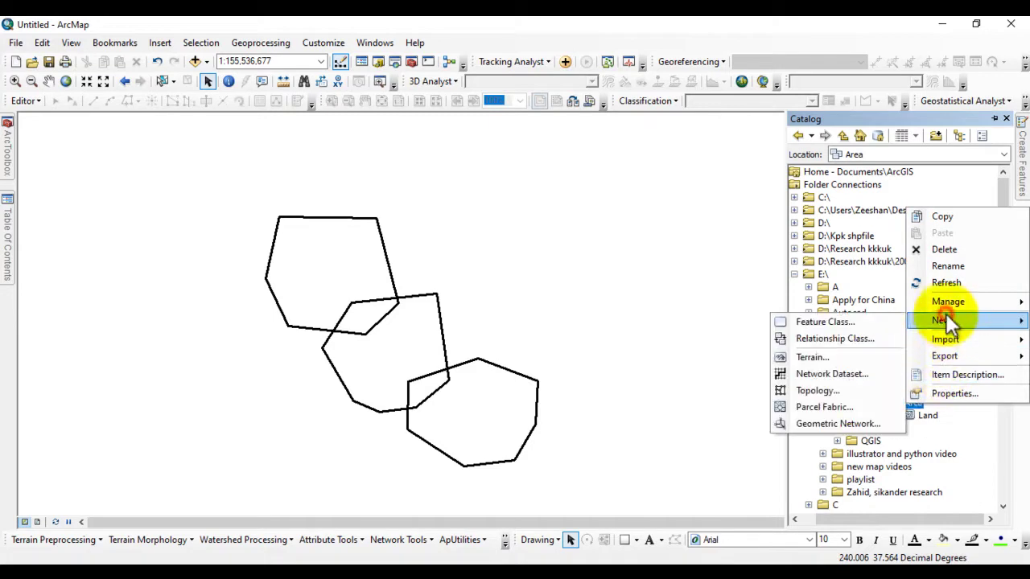
click(820, 390)
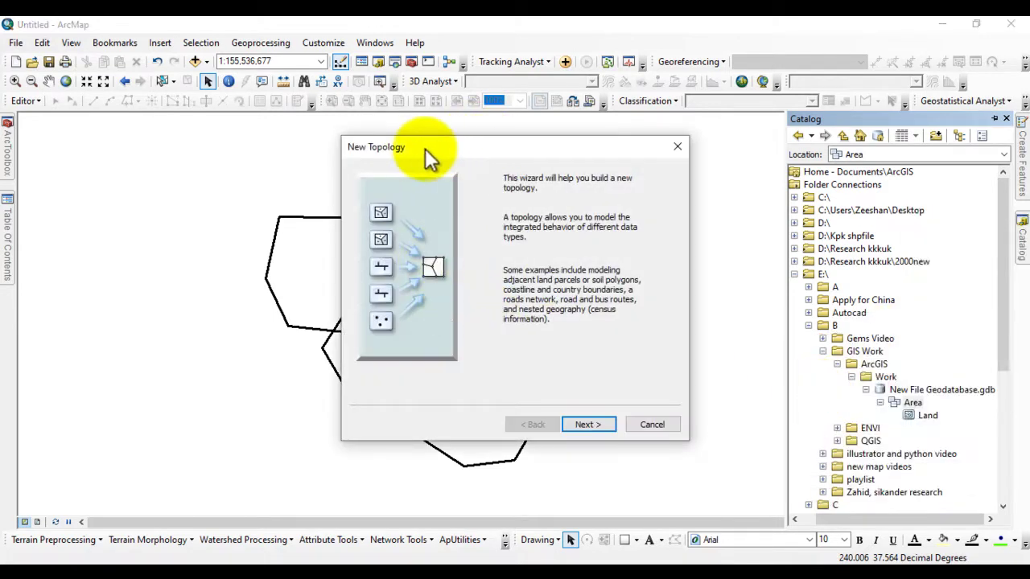
click(589, 424)
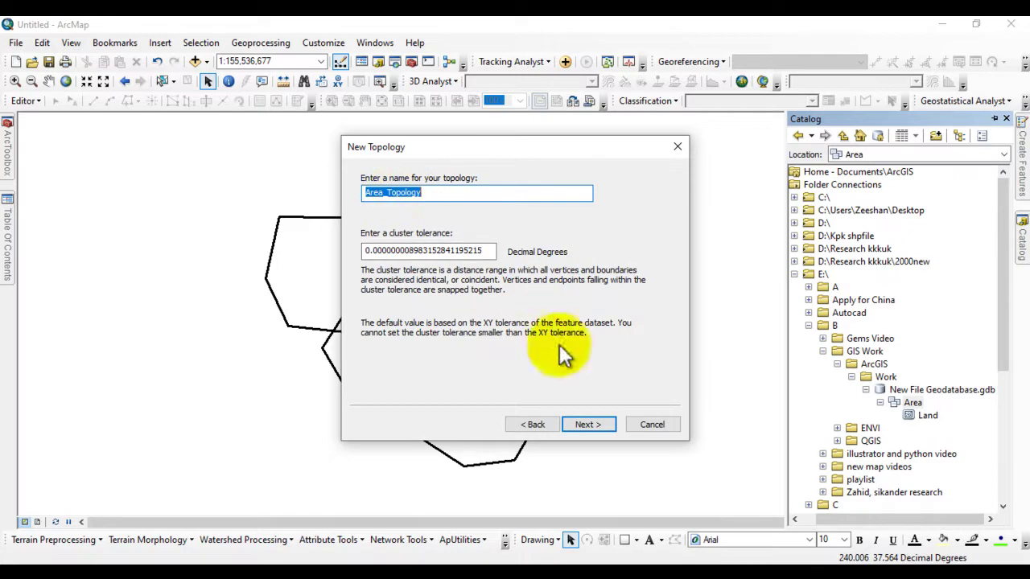
click(579, 425)
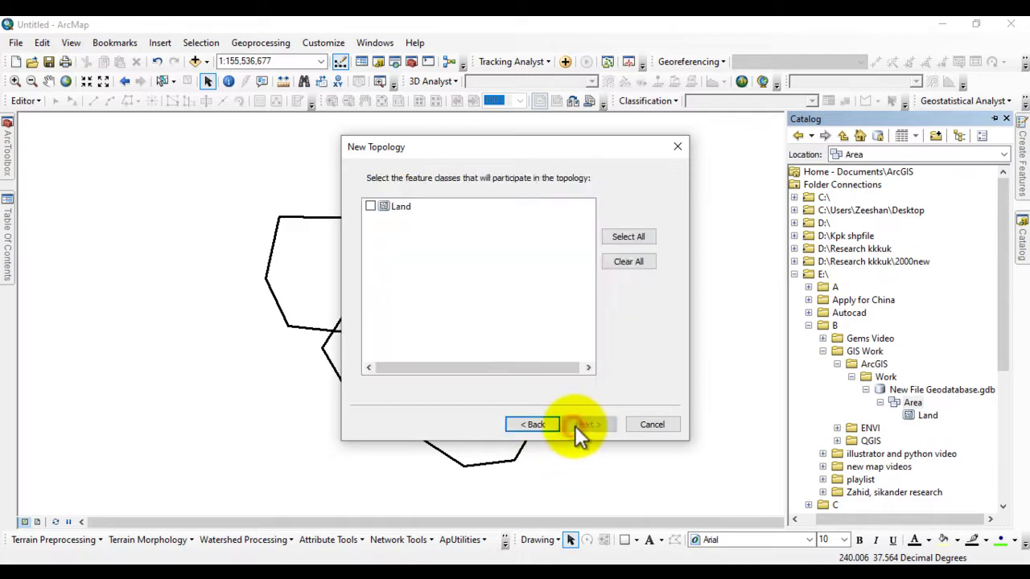
Include the Land feature class as a participant in the new topology.
click(371, 206)
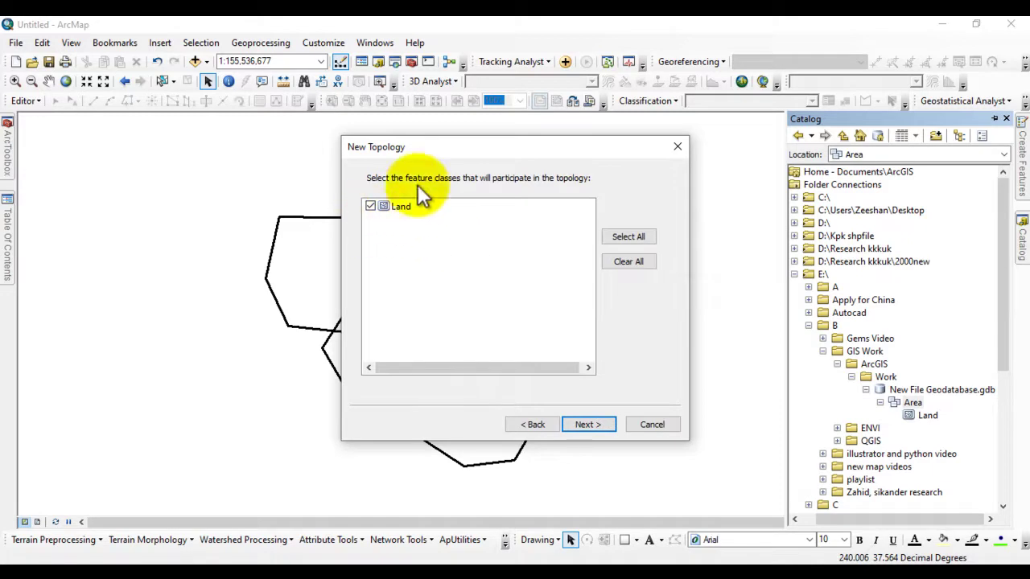
drag(485, 149, 522, 138)
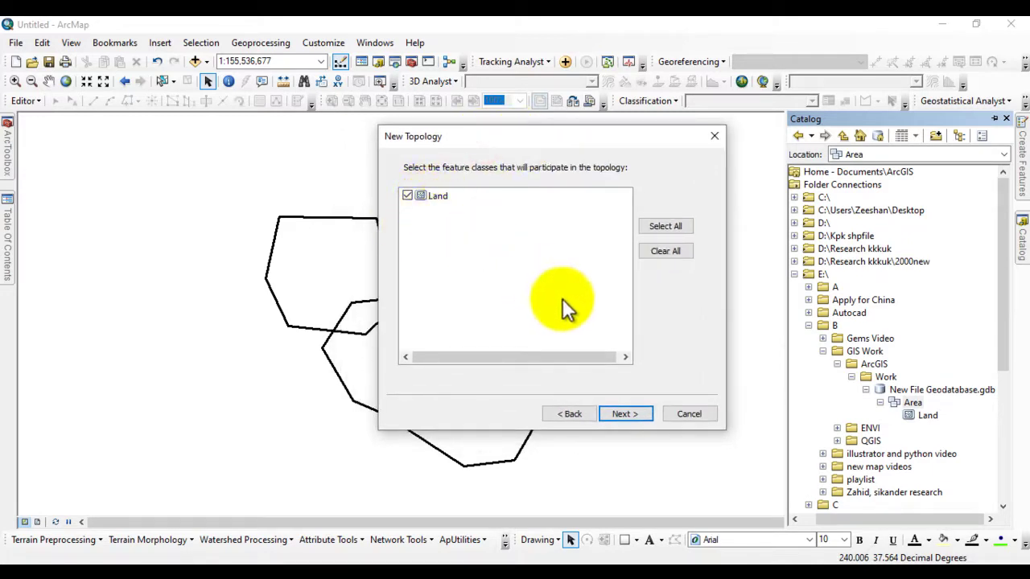
click(638, 415)
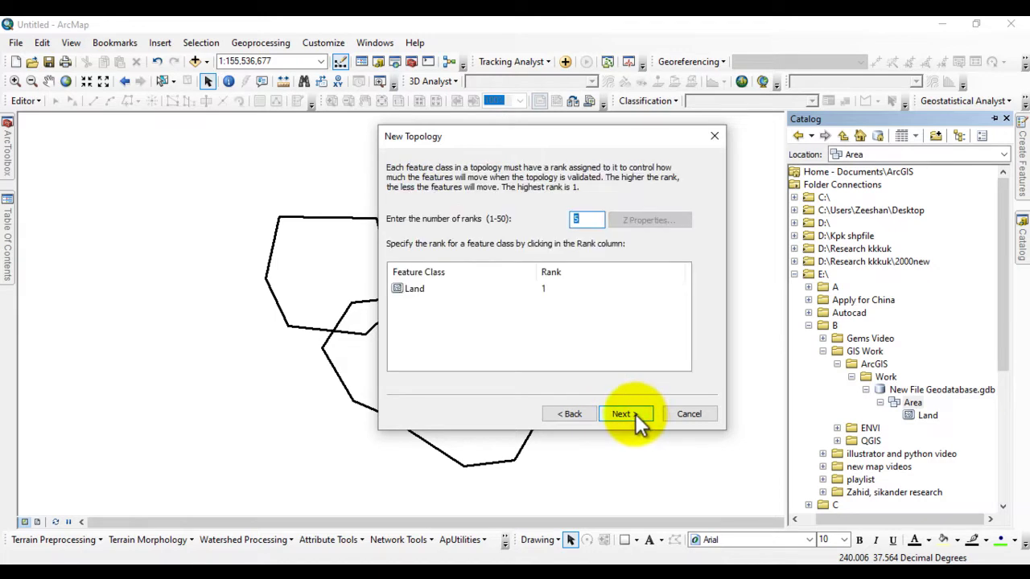
Keep five ranks with Land at rank 1, and add a Must Not Overlap rule for Land.
click(635, 414)
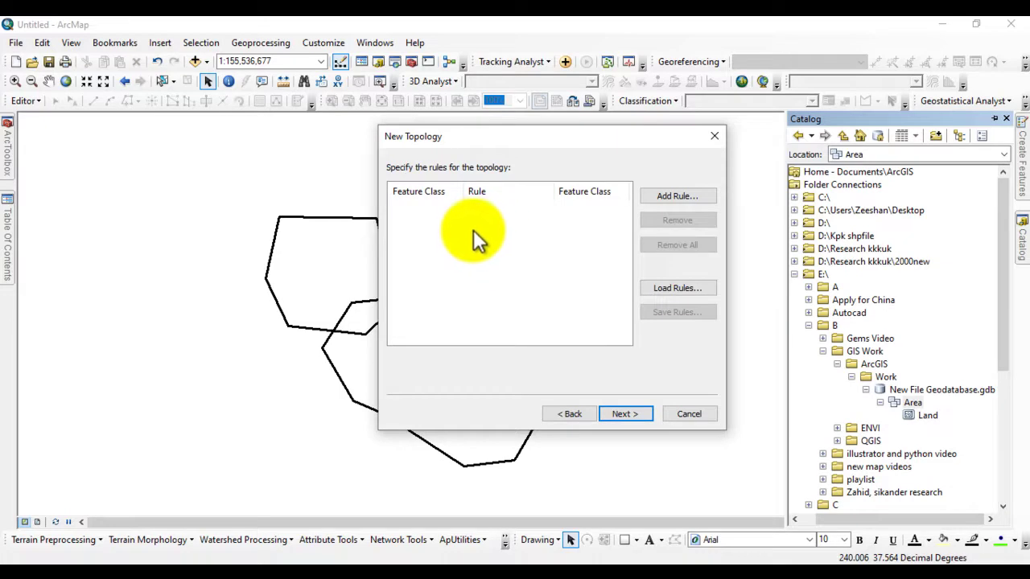
click(681, 196)
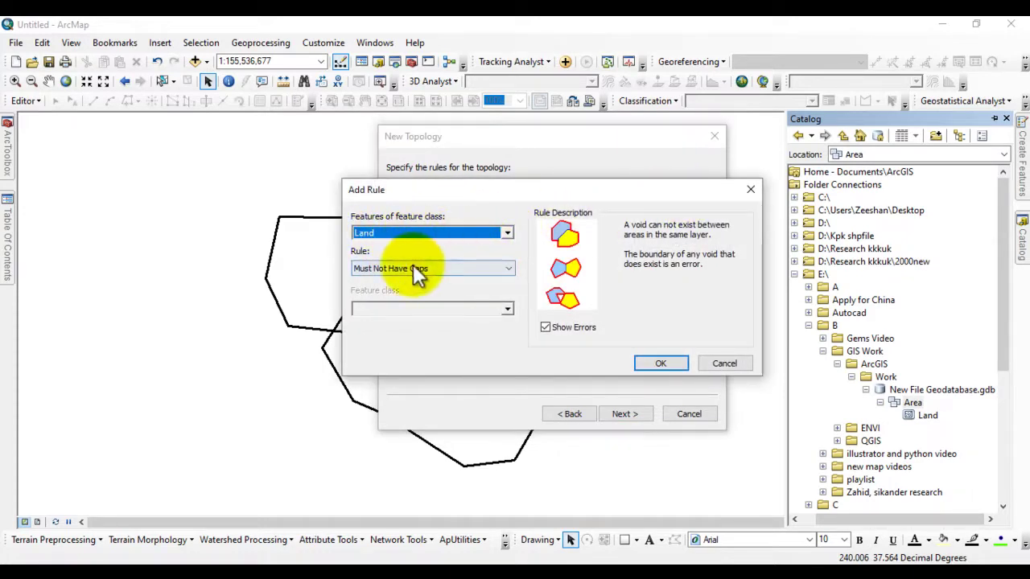
click(508, 268)
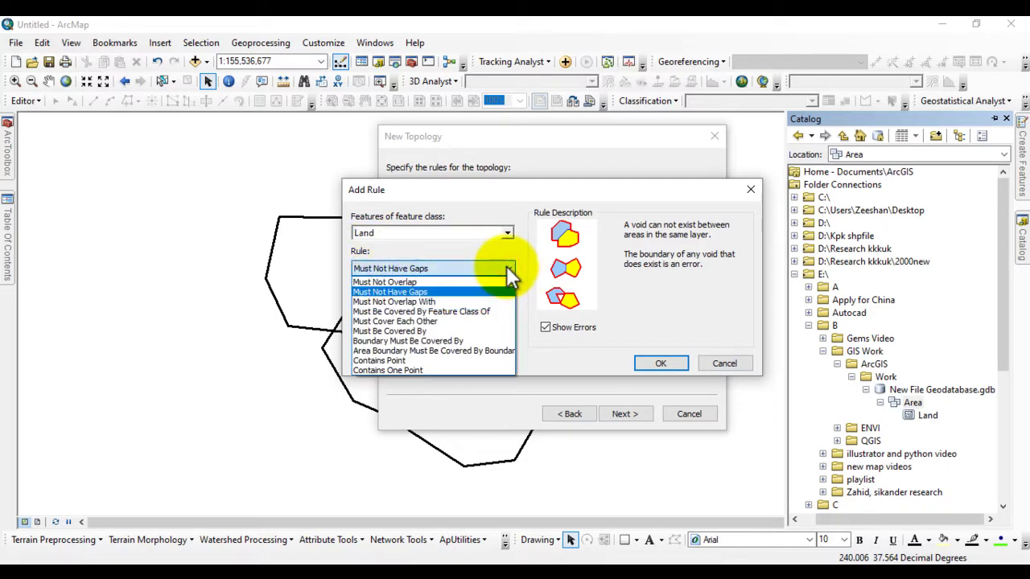
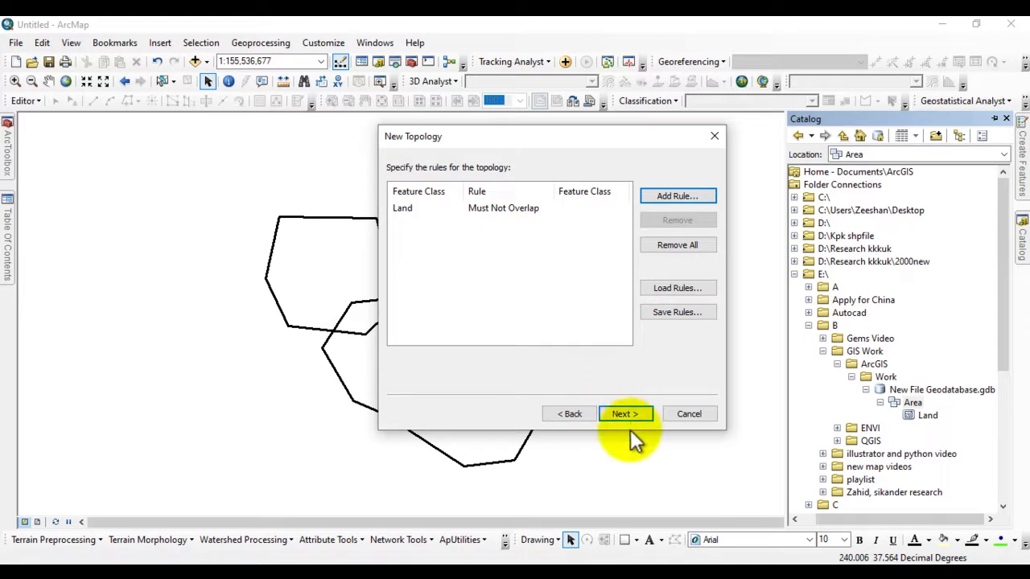
click(696, 195)
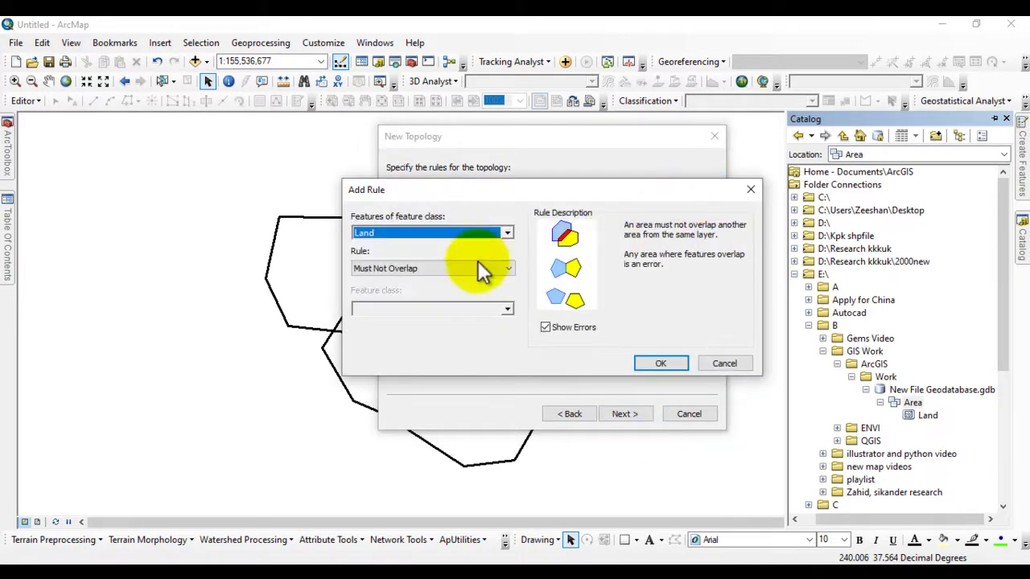
click(505, 268)
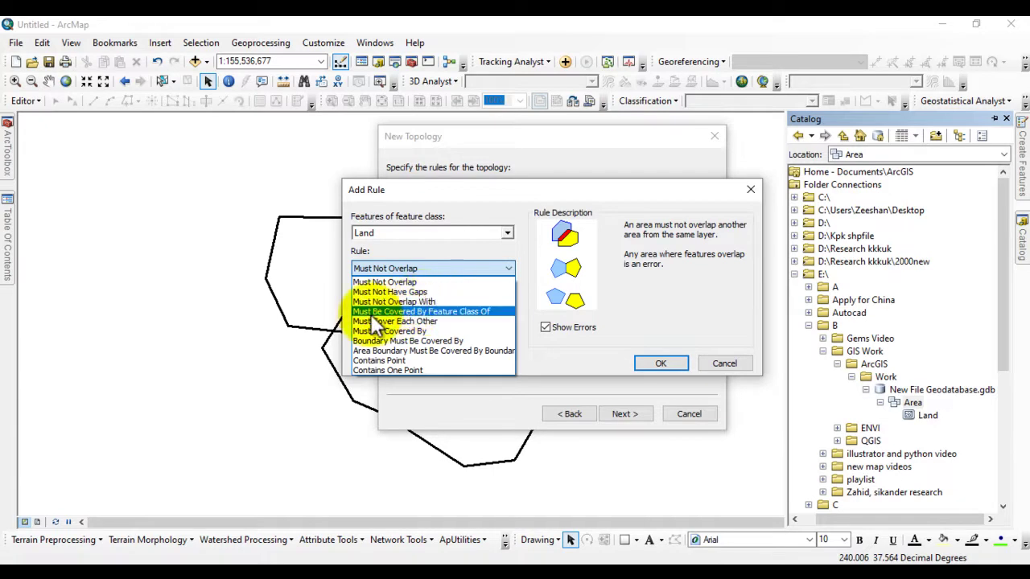
click(453, 314)
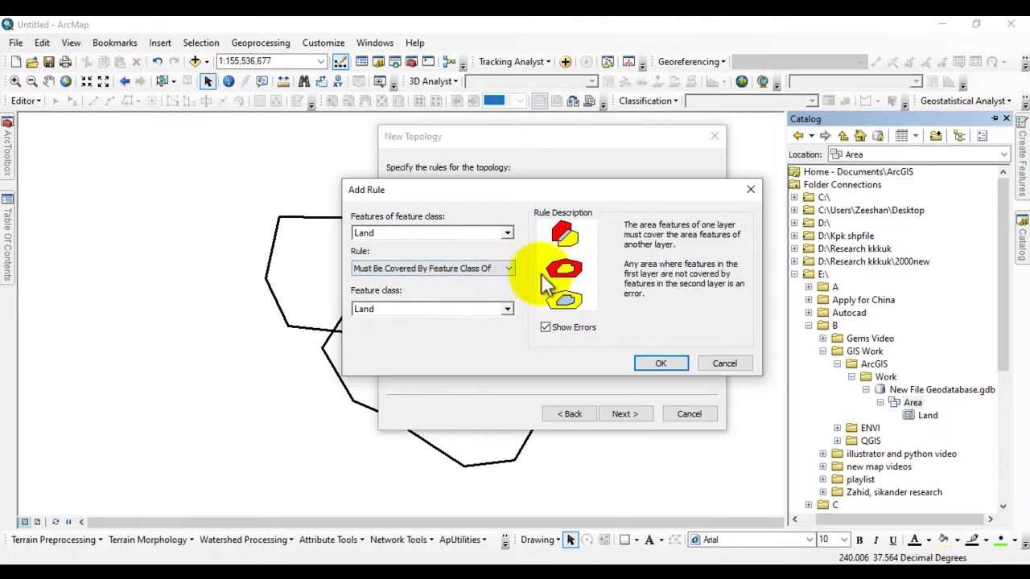
click(725, 364)
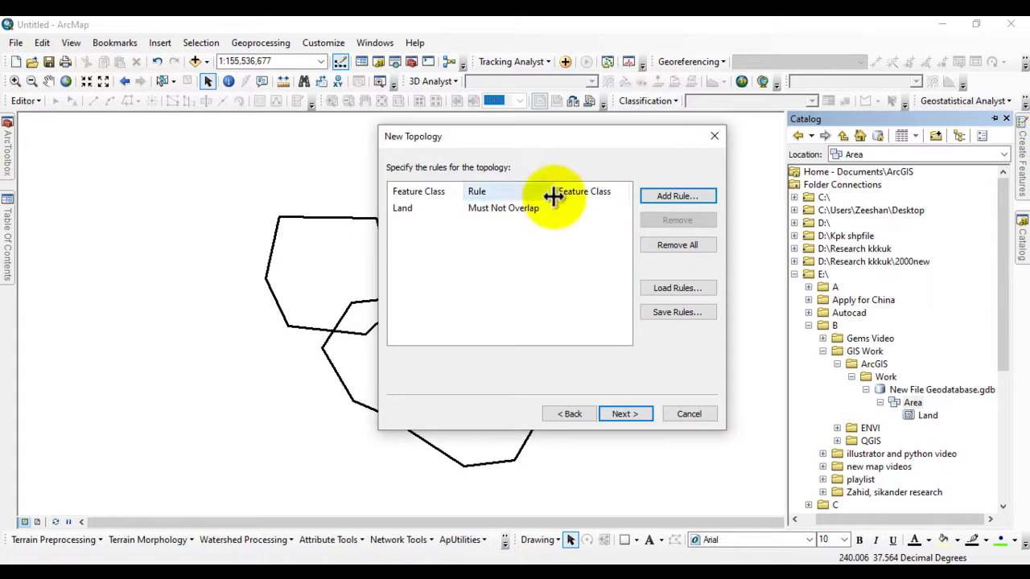
Finish creating Area_Topology with the Must Not Overlap rule and validate it.
click(625, 413)
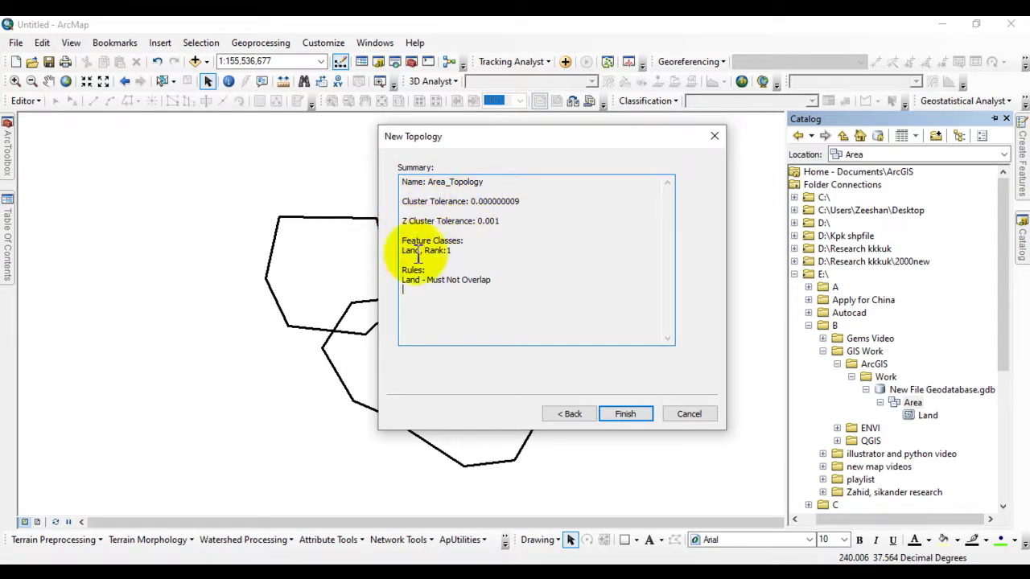
click(624, 413)
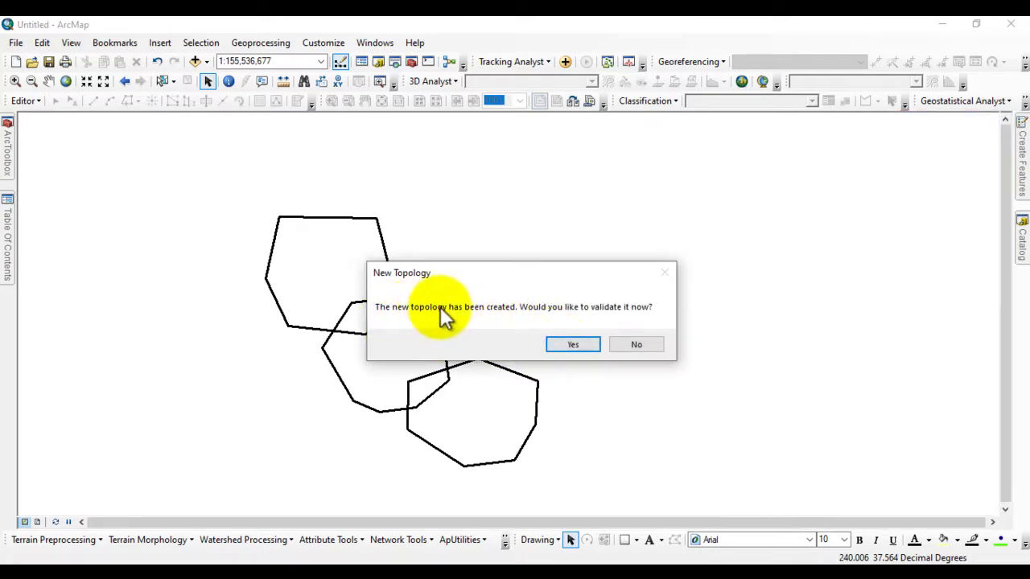
click(568, 345)
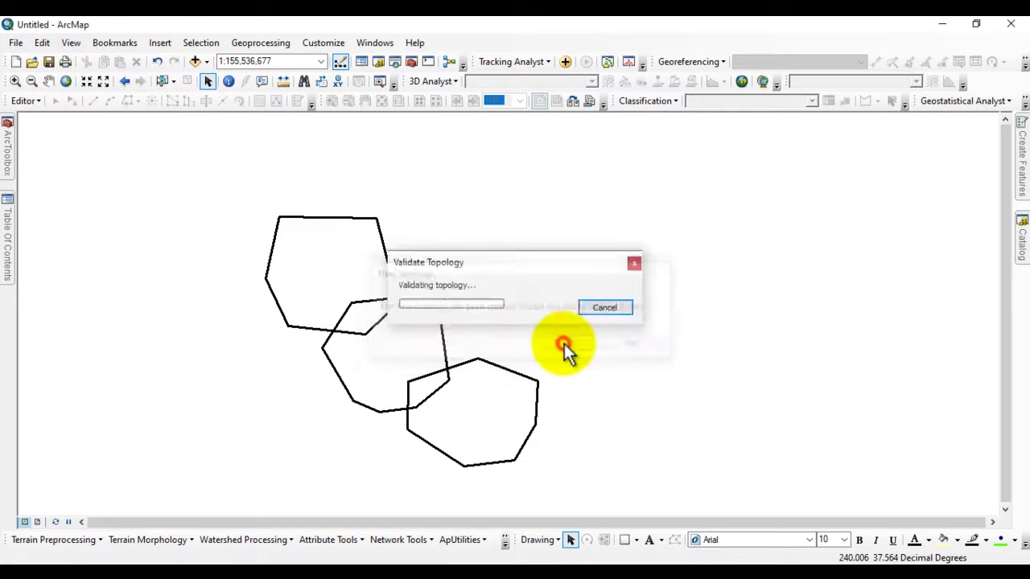
Add Area_Topology from the Area dataset to the map, together with all feature classes that participate in it.
mouse_move(7, 225)
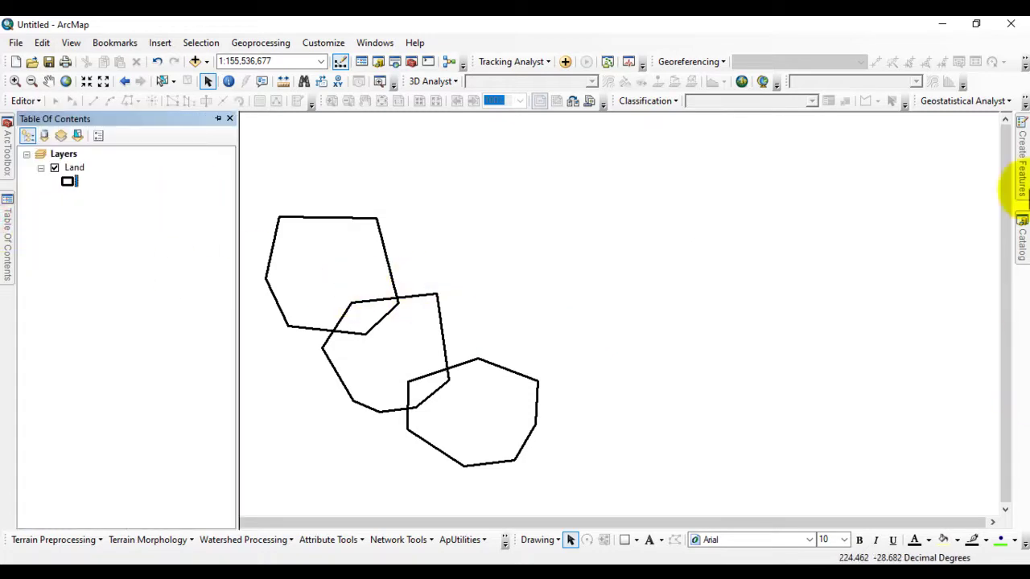
mouse_move(1021, 235)
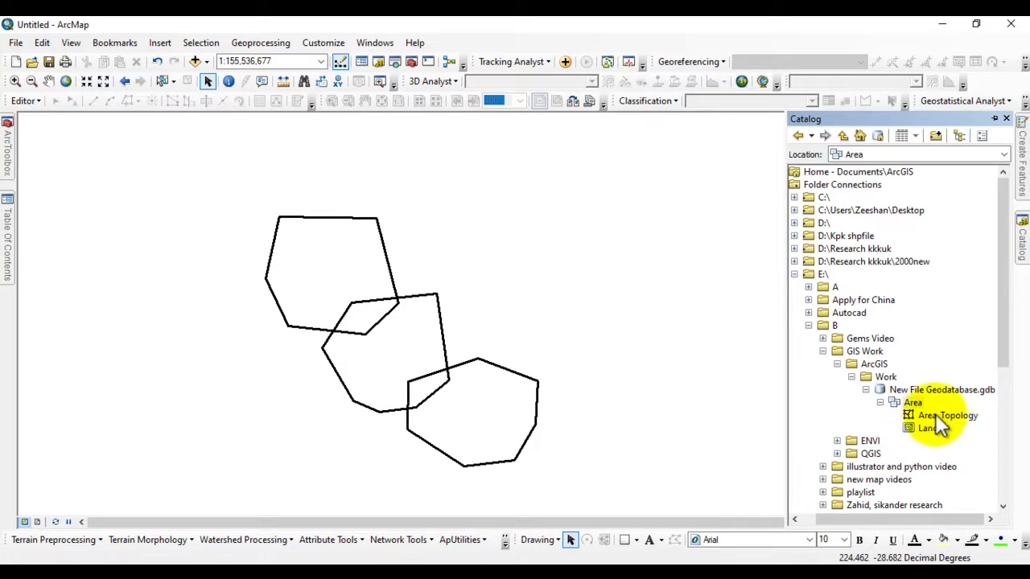
drag(935, 414, 100, 162)
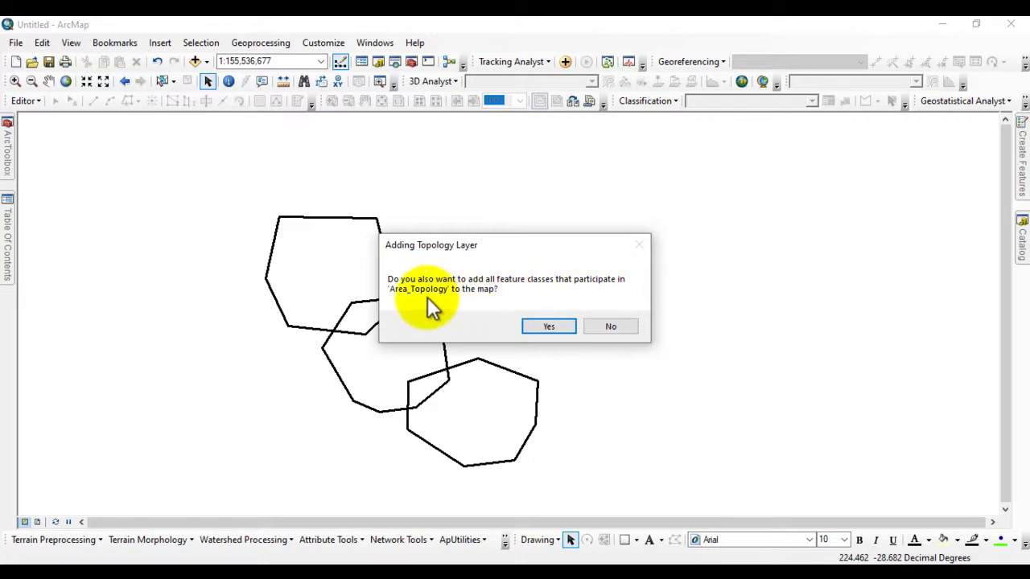
click(542, 326)
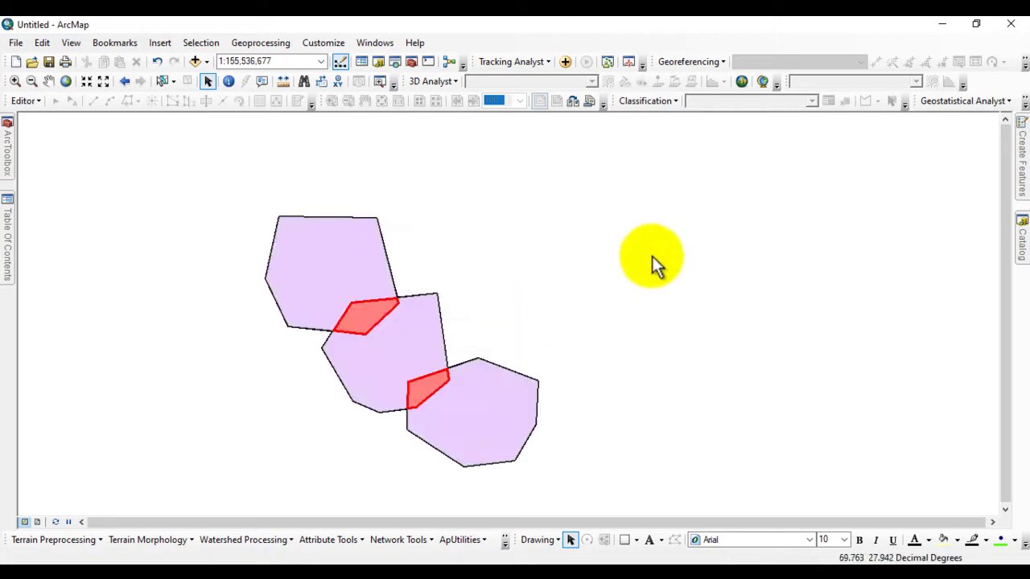
Review the added topology and Land layers, and pan the map to centre the three polygons.
click(8, 237)
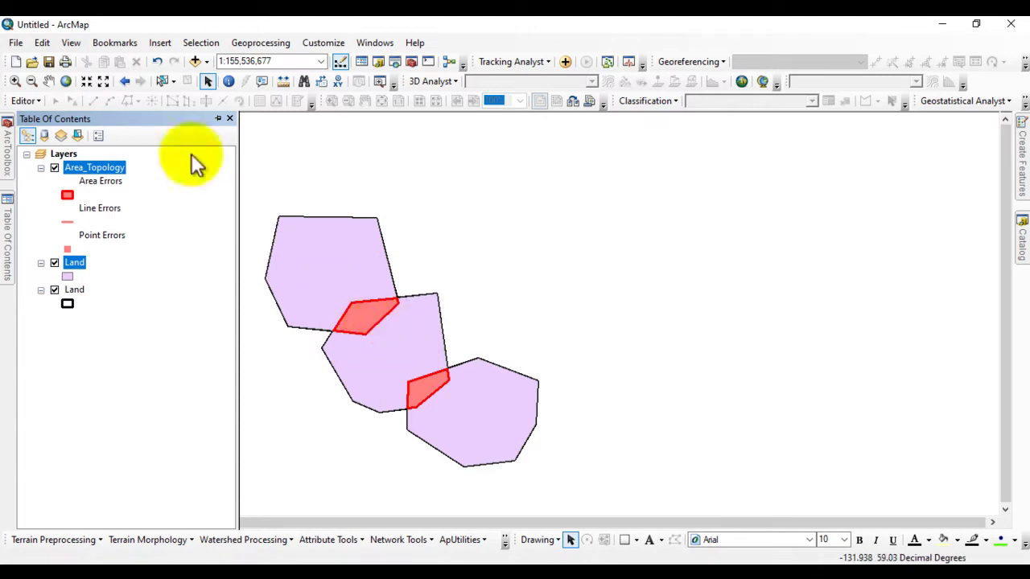
click(49, 81)
drag(333, 295, 457, 268)
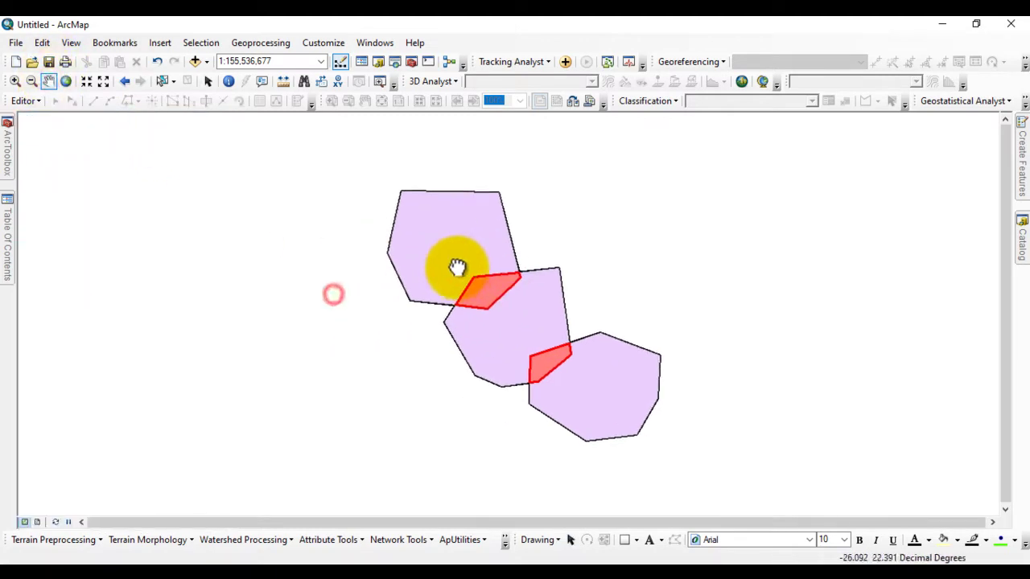
Start an edit session and hide the filled purple Land layer, leaving the black-outlined Land layer and Area_Topology displayed.
mouse_move(4, 246)
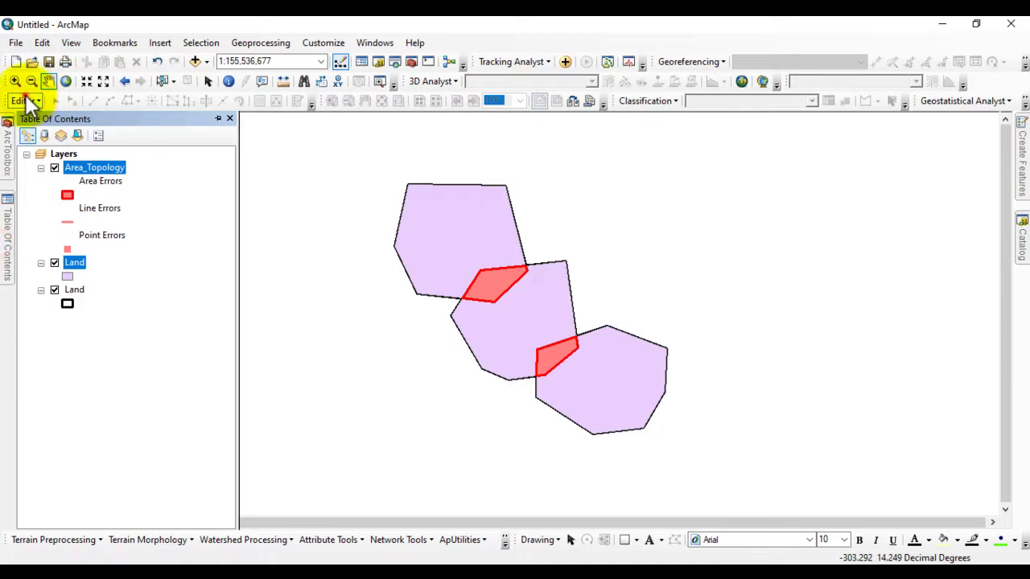
click(25, 97)
click(58, 117)
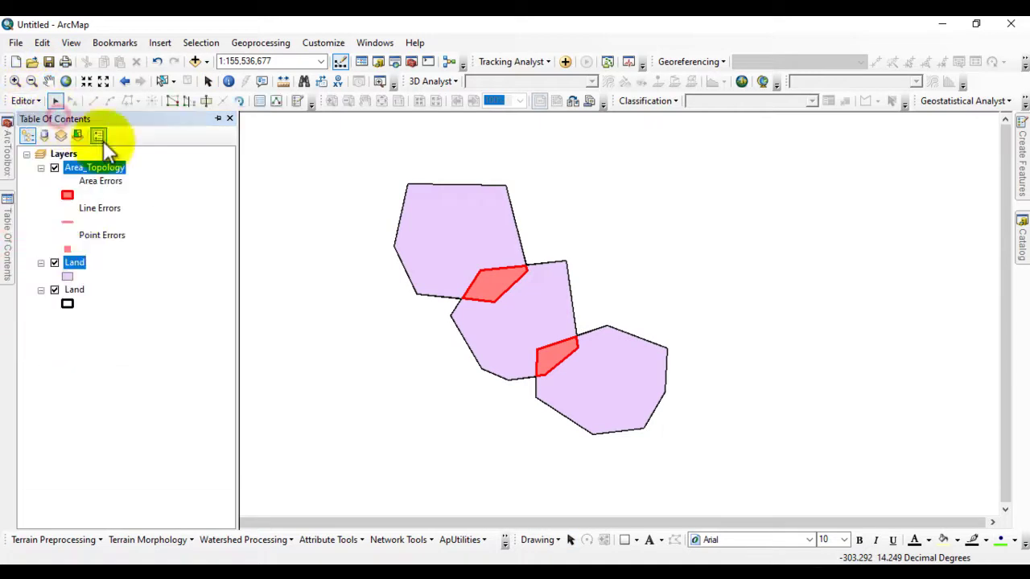
click(55, 263)
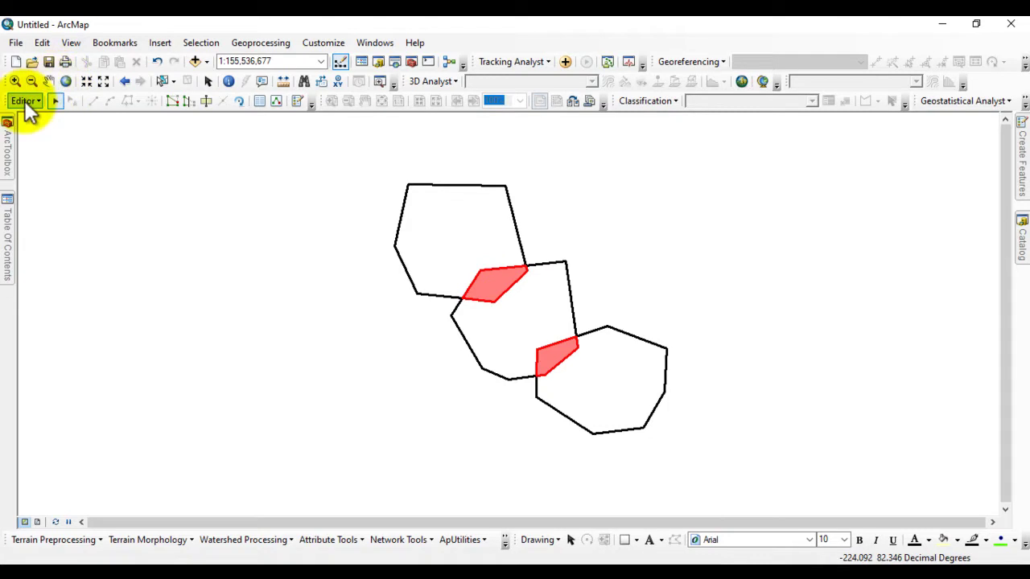
Select the uppermost Land polygon and move its two overlapping vertices onto the middle polygon's corner and upper edge to remove the overlap.
click(163, 82)
click(429, 219)
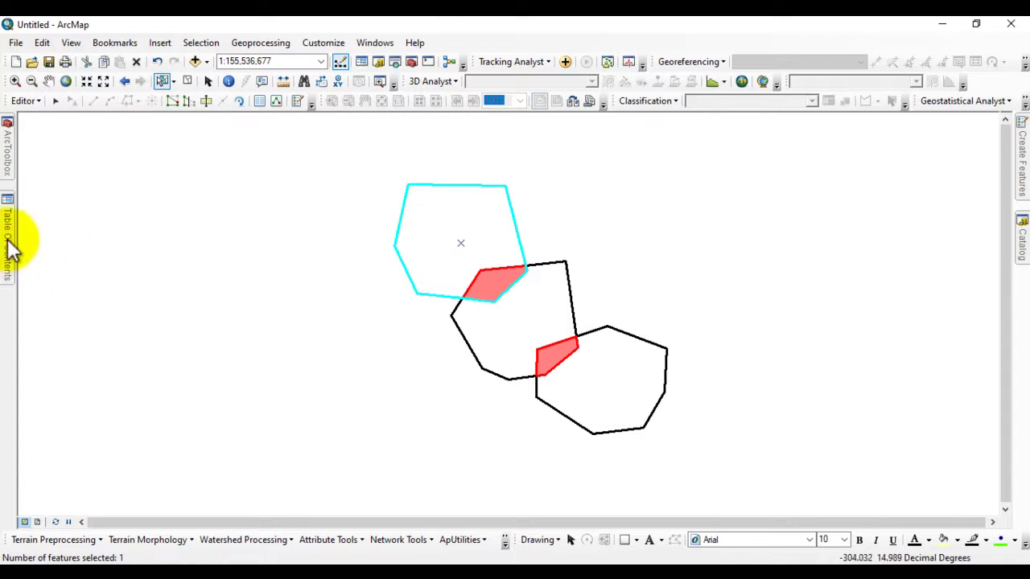
mouse_move(8, 241)
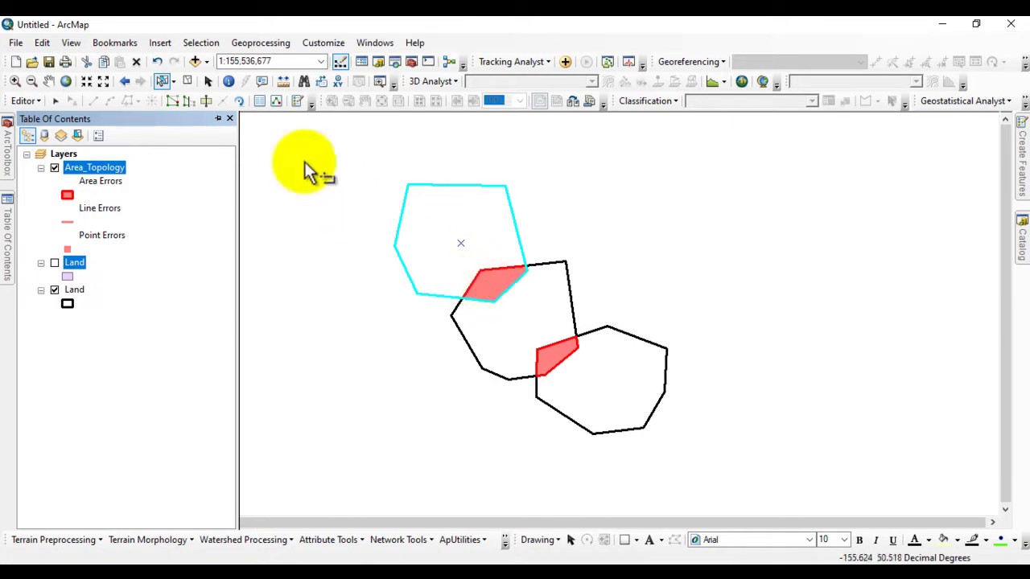
click(218, 117)
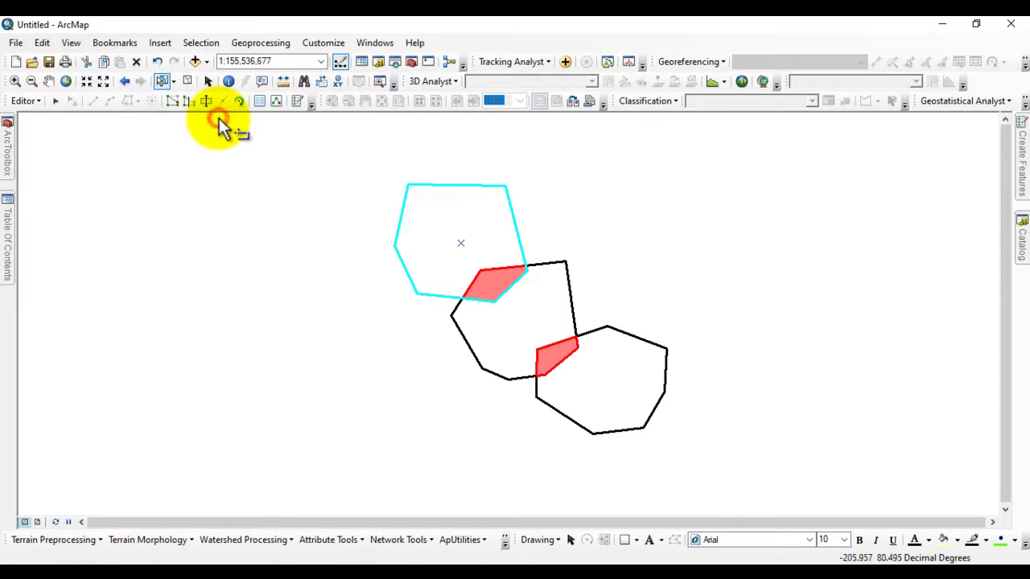
click(174, 101)
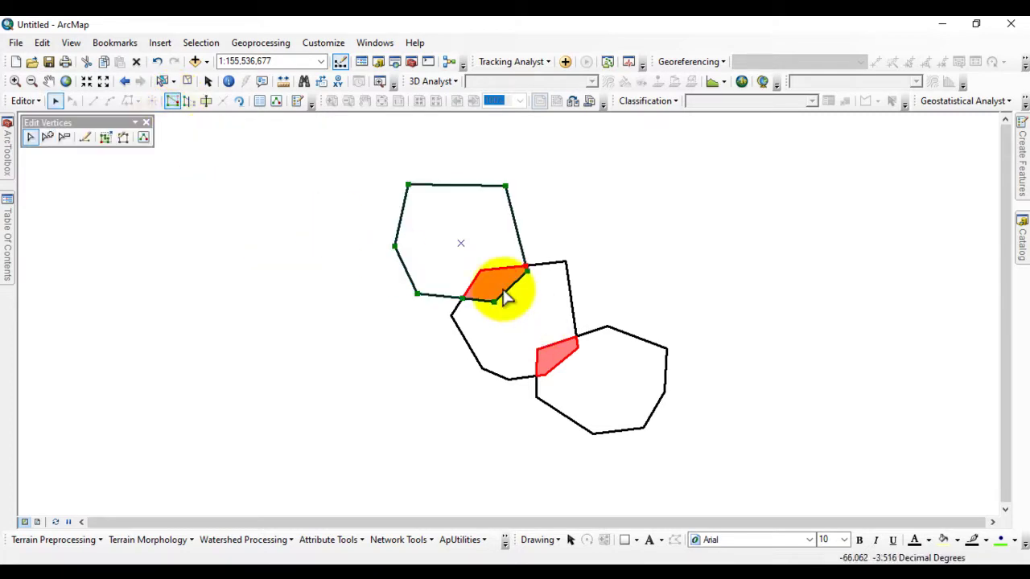
scroll(503, 296, up, 1)
scroll(510, 260, up, 1)
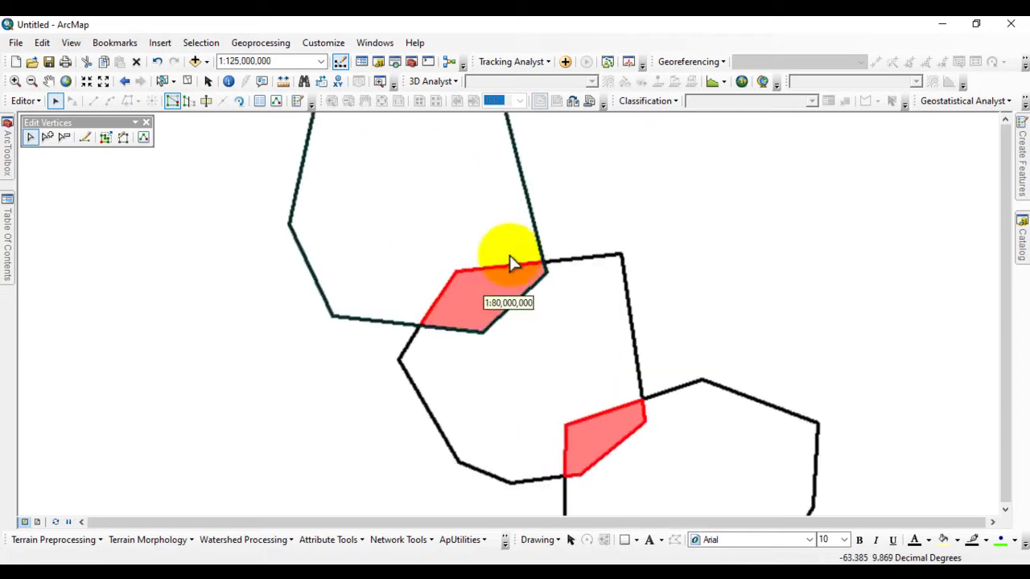
scroll(446, 329, up, 1)
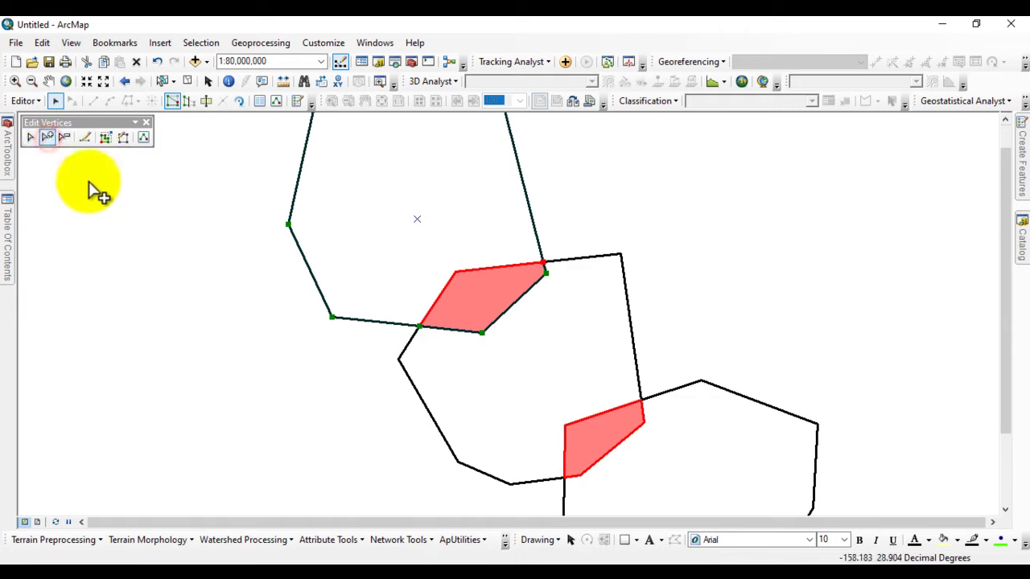
click(49, 137)
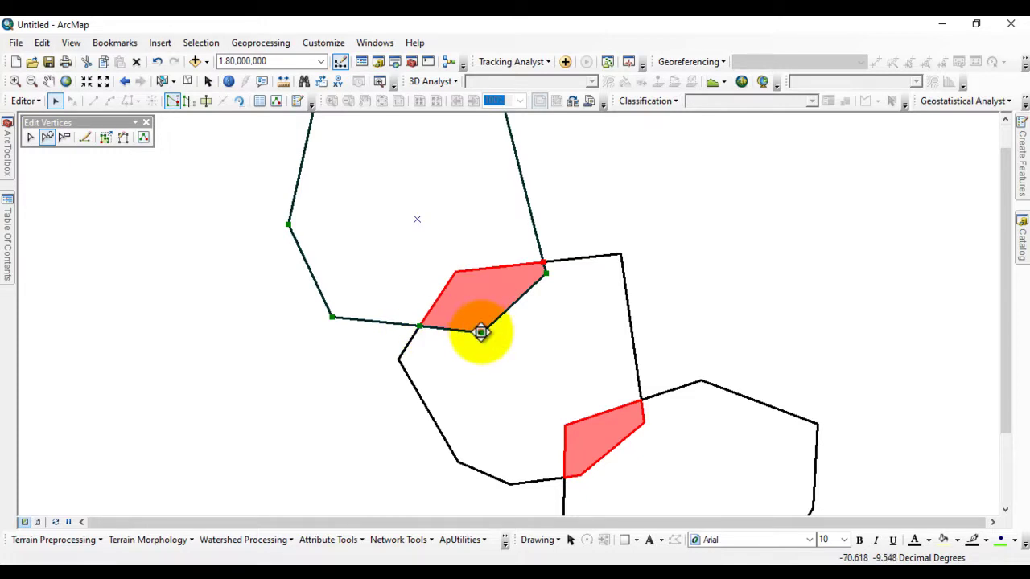
drag(481, 333, 457, 272)
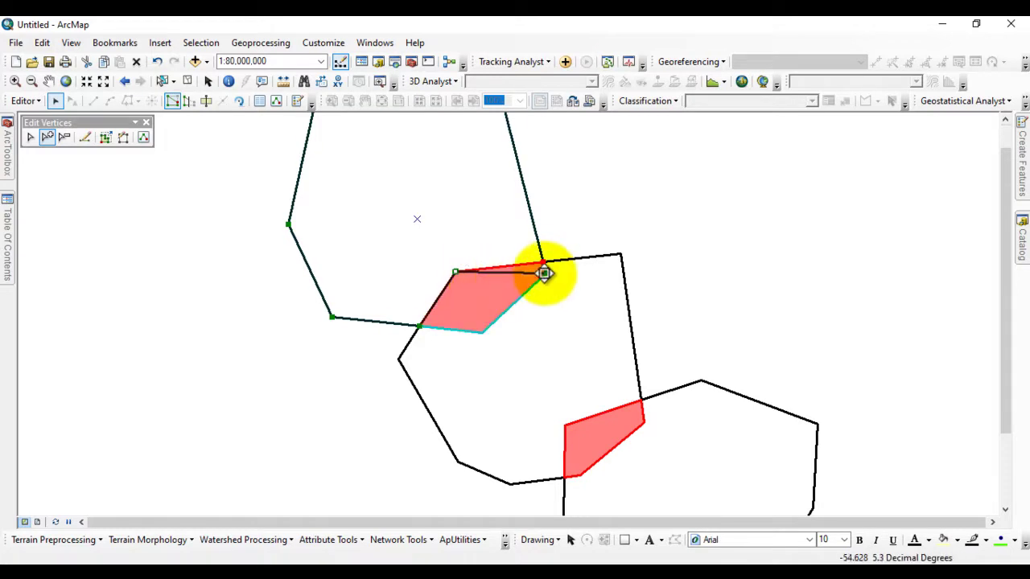
click(517, 269)
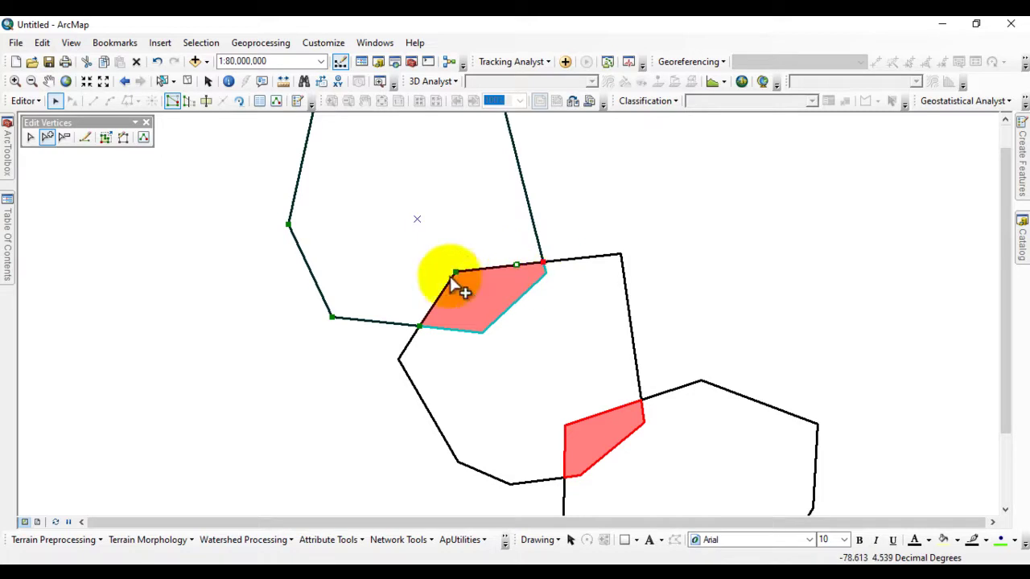
Save the edits to the uppermost polygon and finish its vertex editing.
click(24, 101)
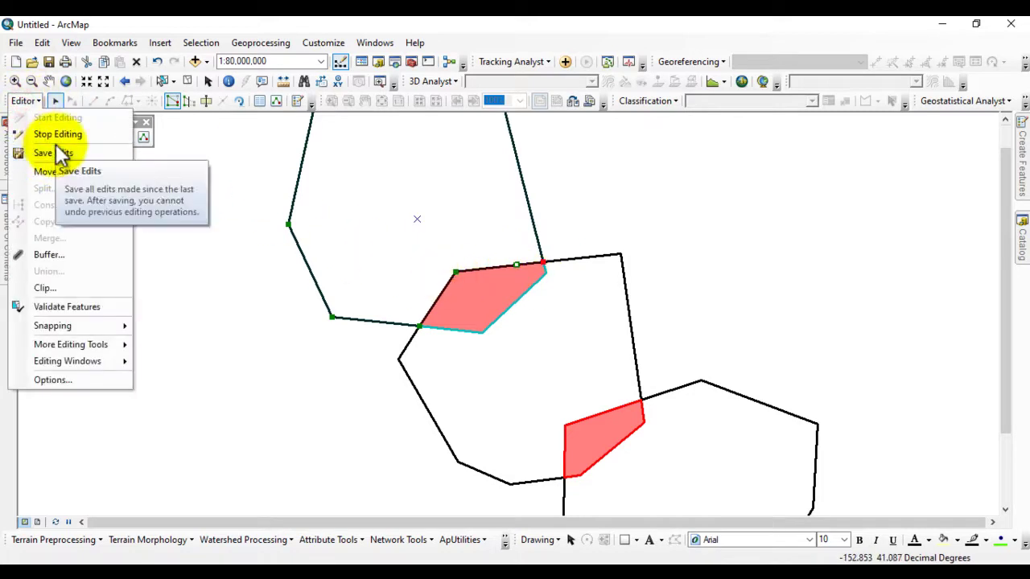
click(52, 152)
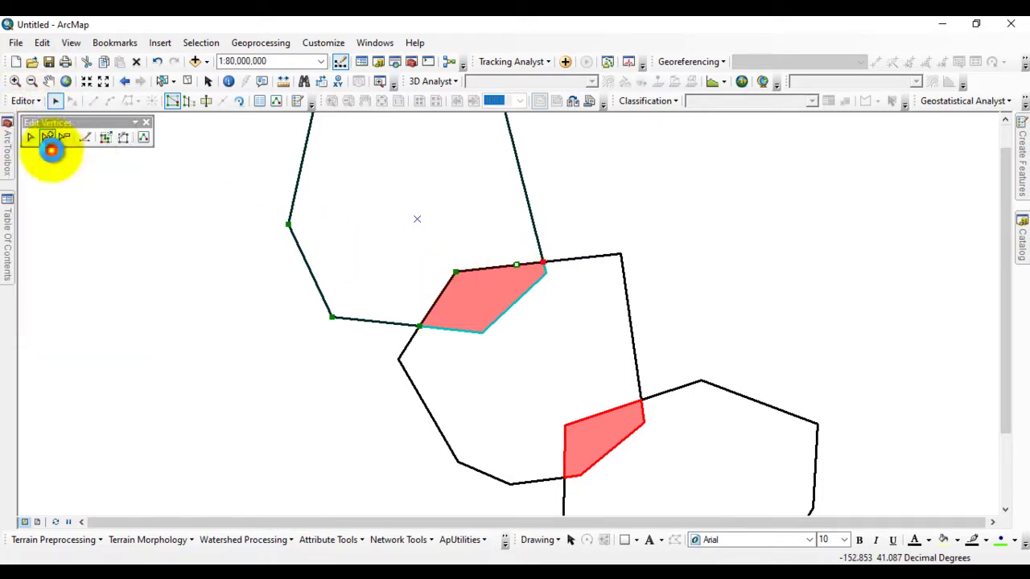
click(421, 329)
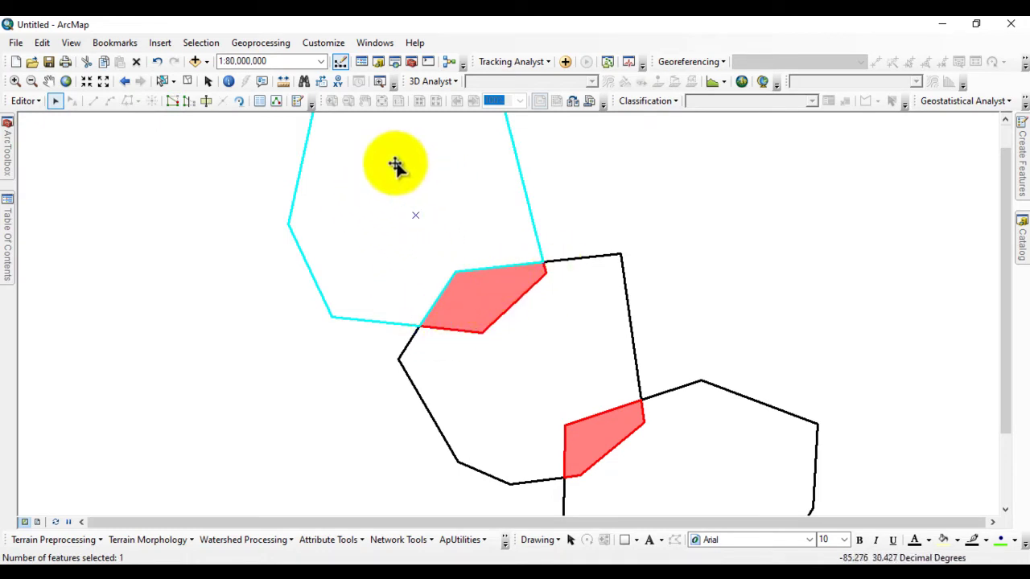
Select the middle Land polygon and reshape it along the lowest polygon's boundary, through its corner vertex, to remove their overlap.
scroll(395, 166, up, 1)
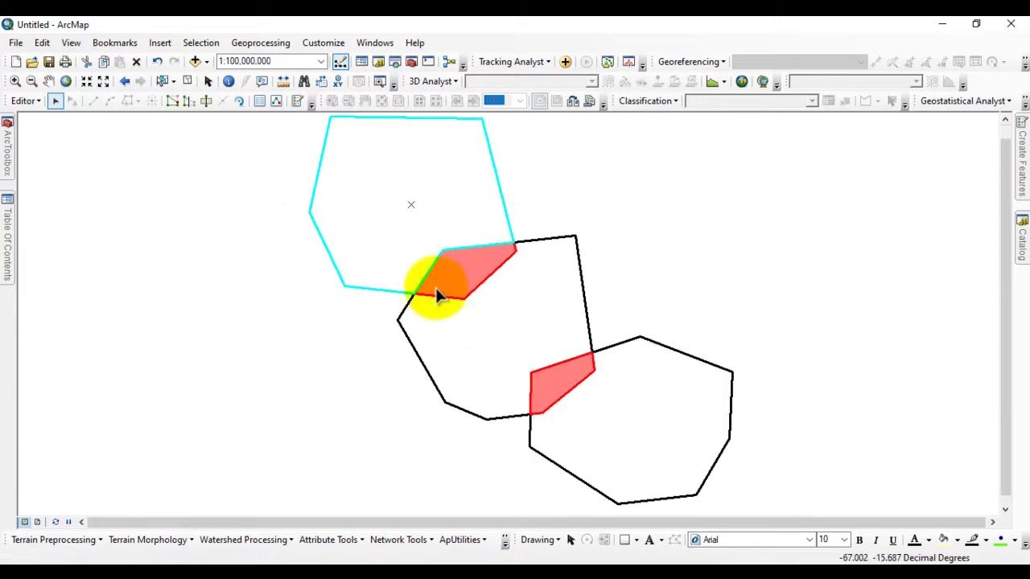
click(163, 81)
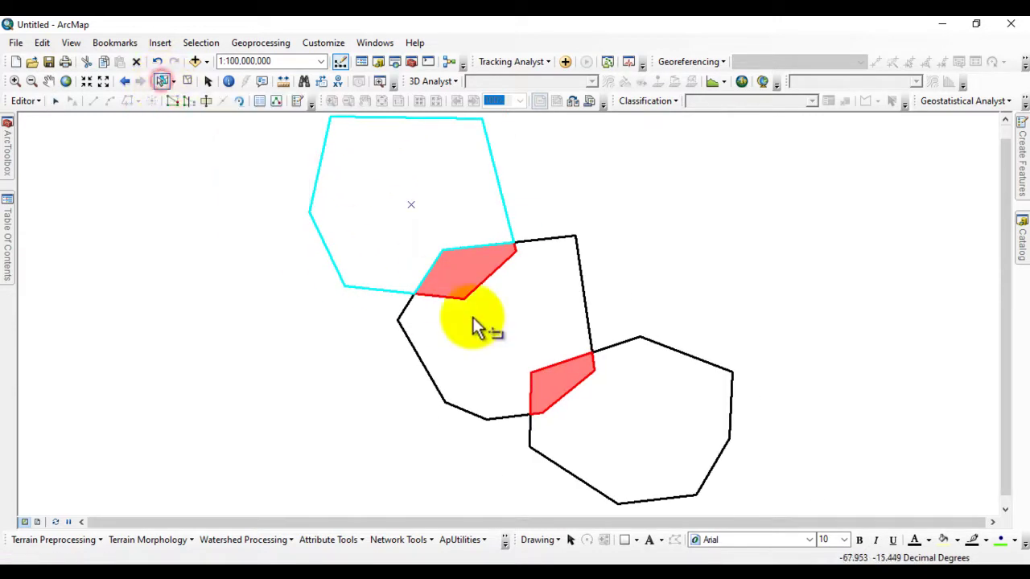
click(527, 338)
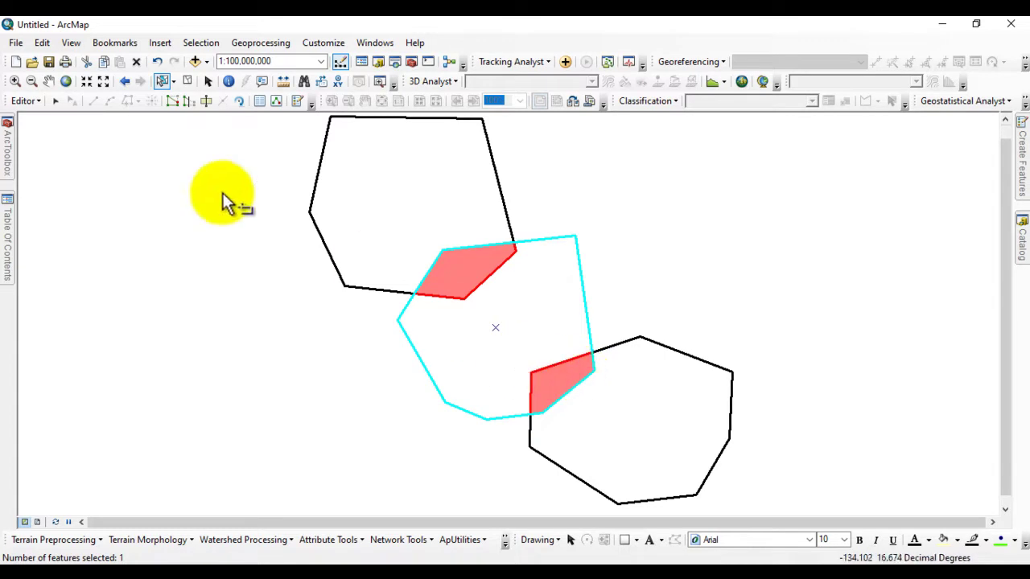
click(188, 101)
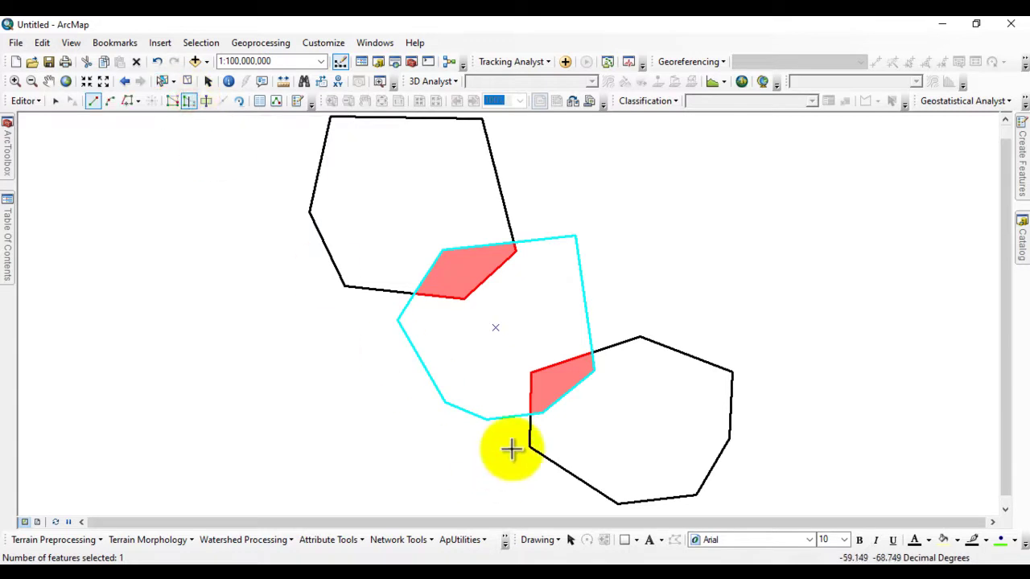
click(531, 416)
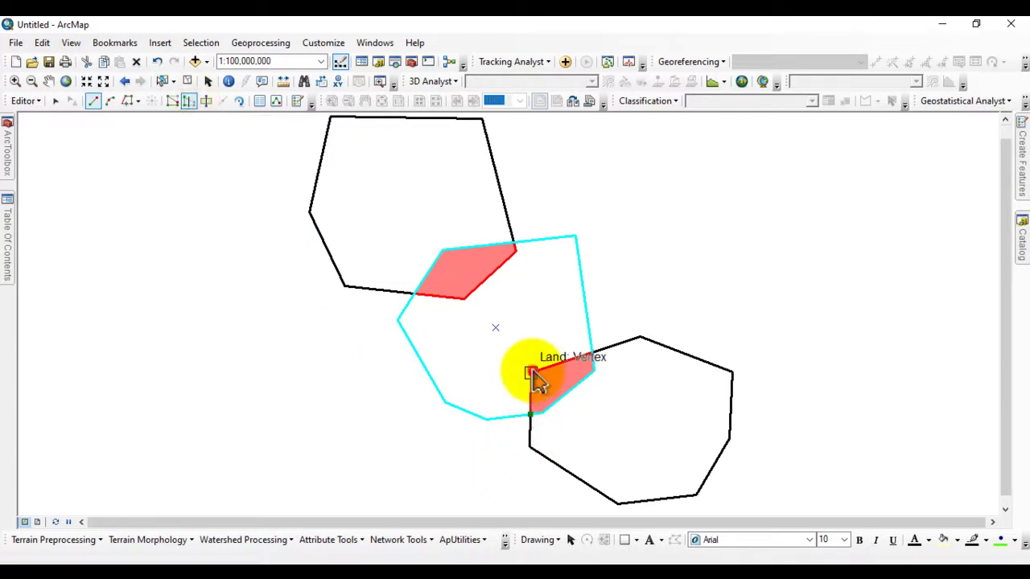
click(531, 373)
double_click(593, 354)
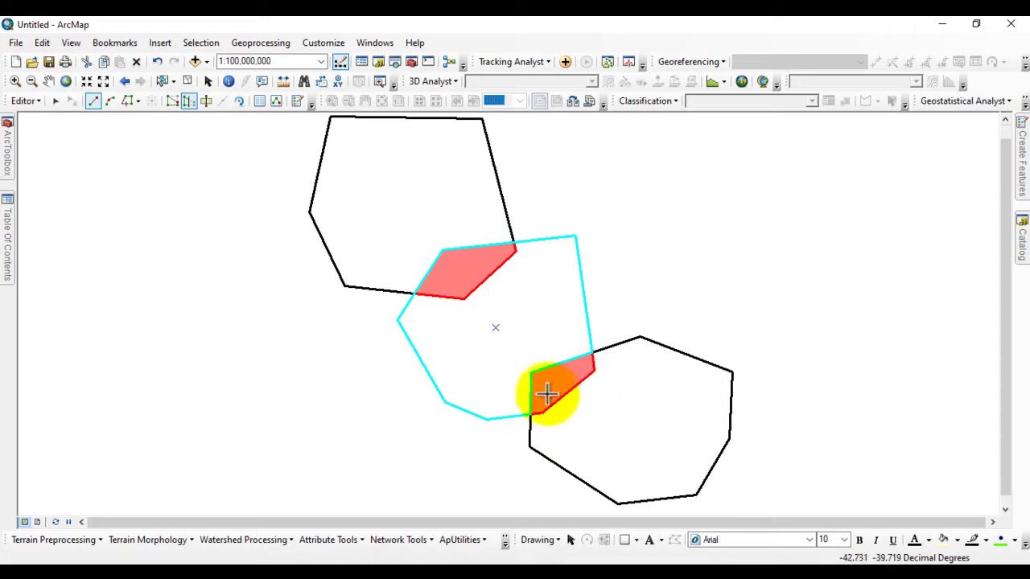
Hide the Area_Topology layer and save the edits made to the Land polygons.
mouse_move(7, 249)
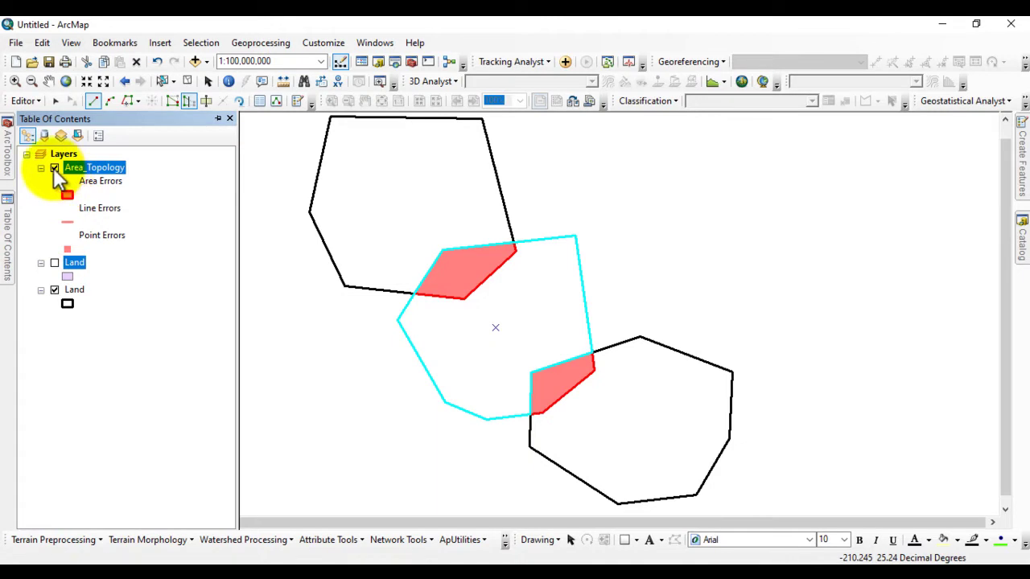
click(54, 168)
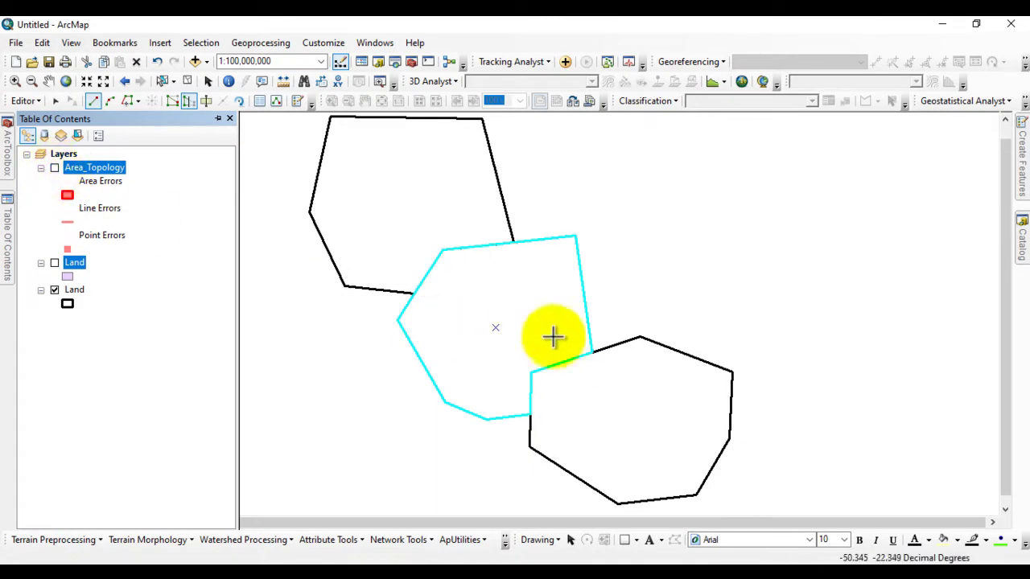
click(54, 101)
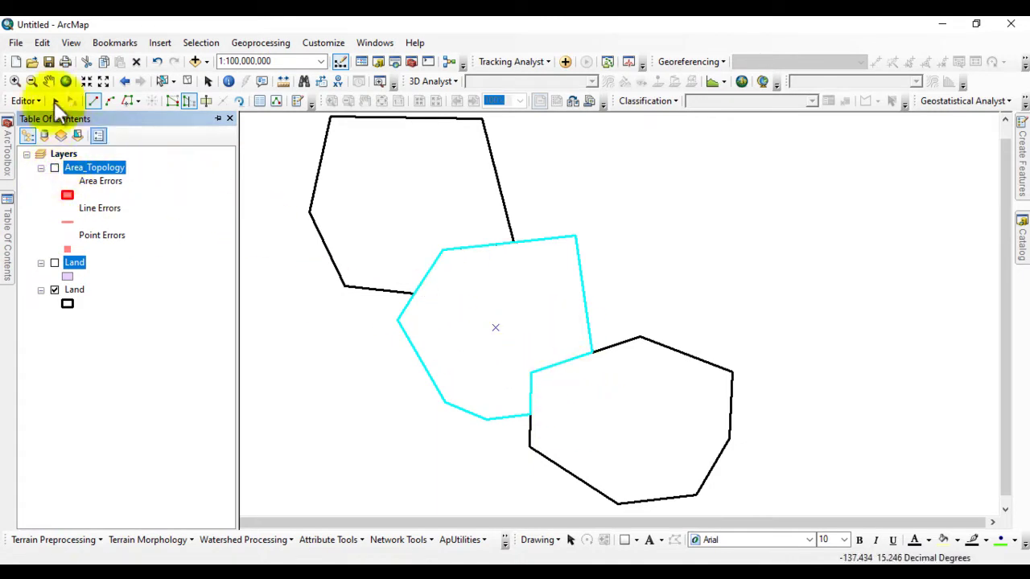
click(31, 102)
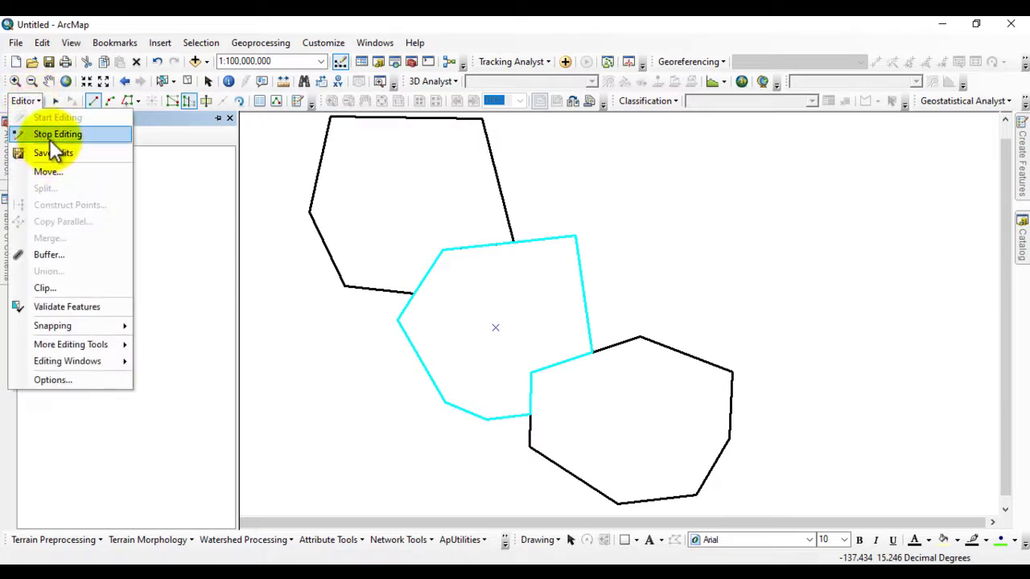
click(49, 153)
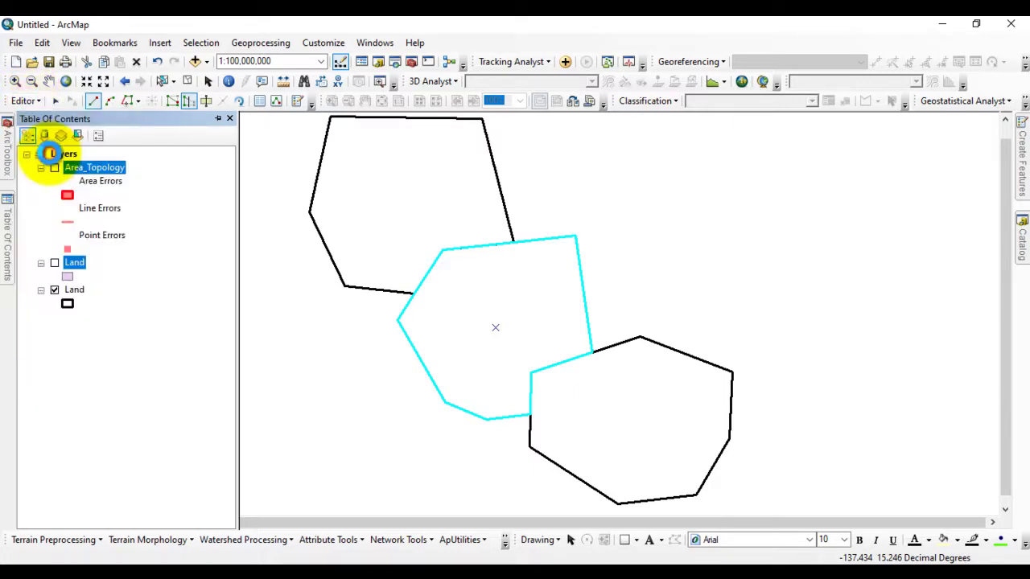
click(24, 100)
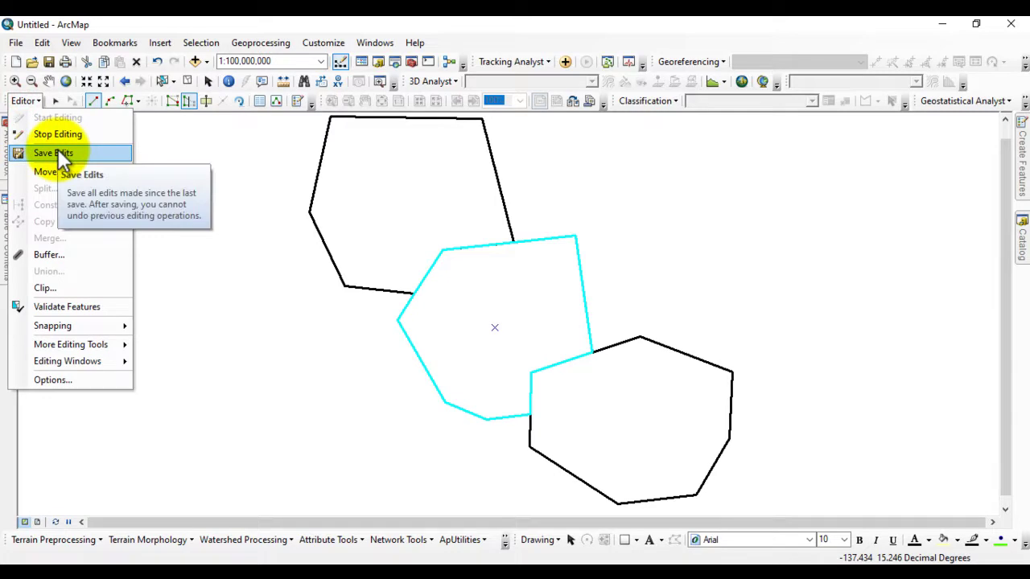
click(58, 149)
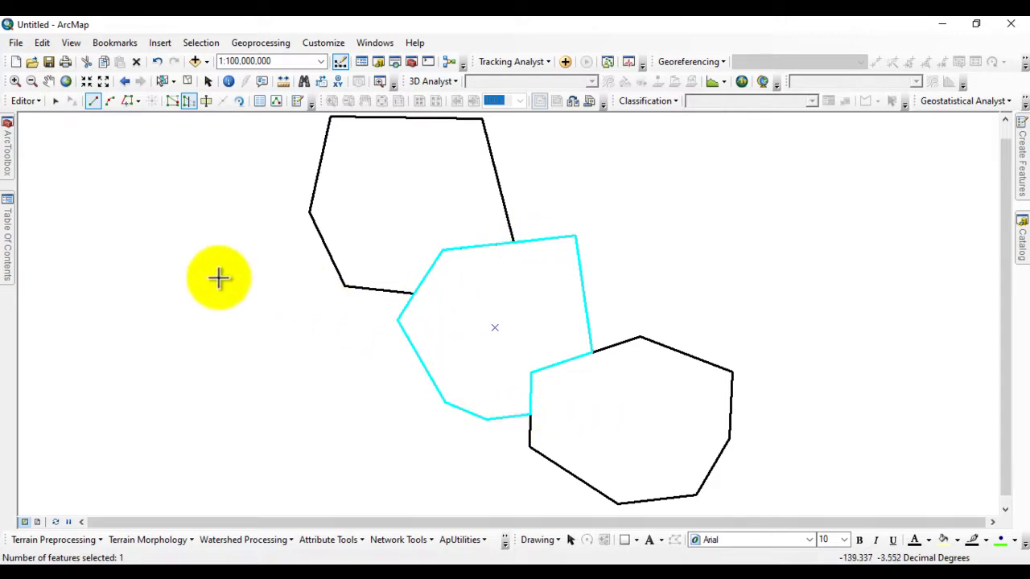
Show the Area_Topology errors over the edited polygons for comparison, and hide the layer again.
click(8, 237)
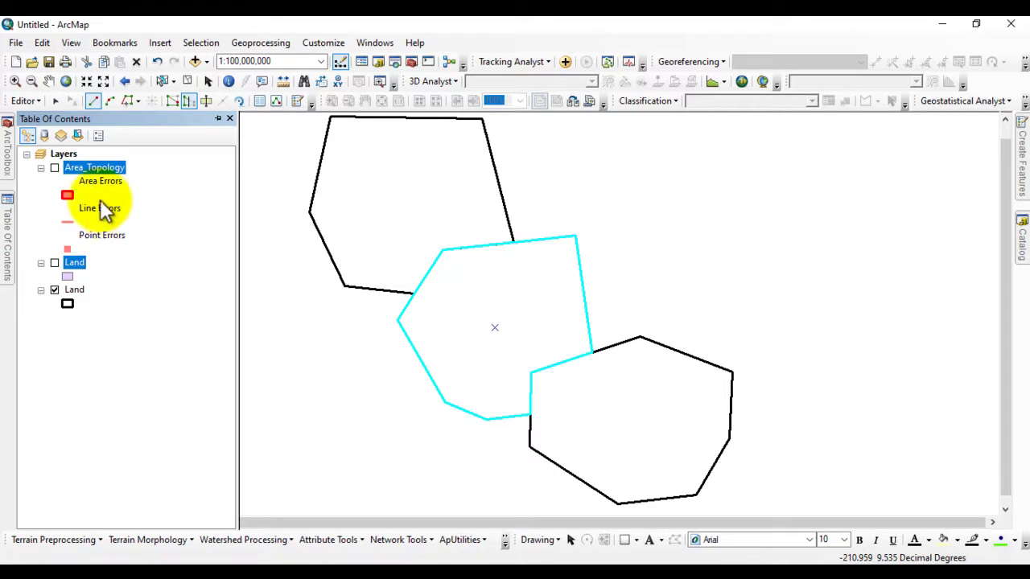
click(54, 169)
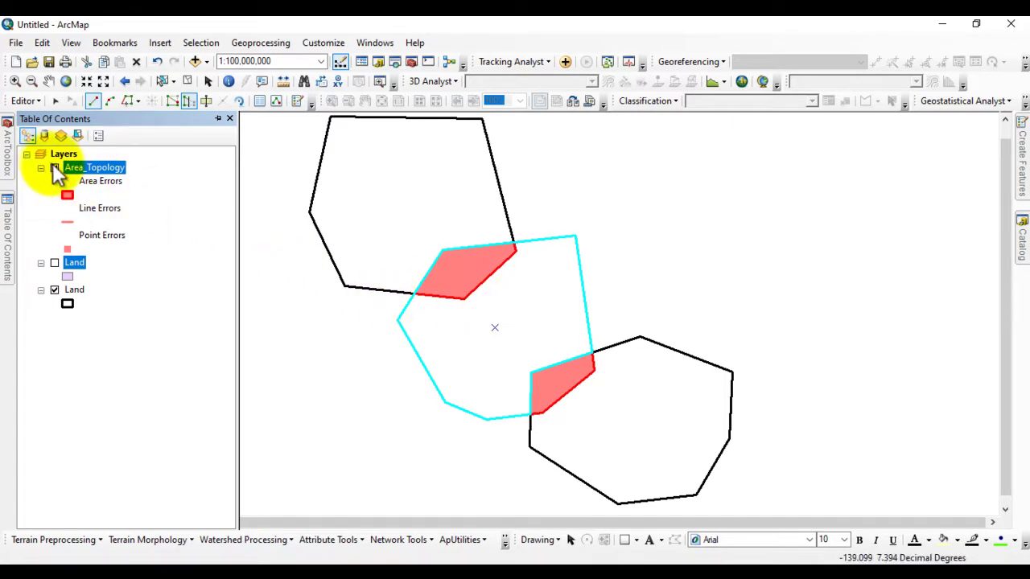
click(54, 167)
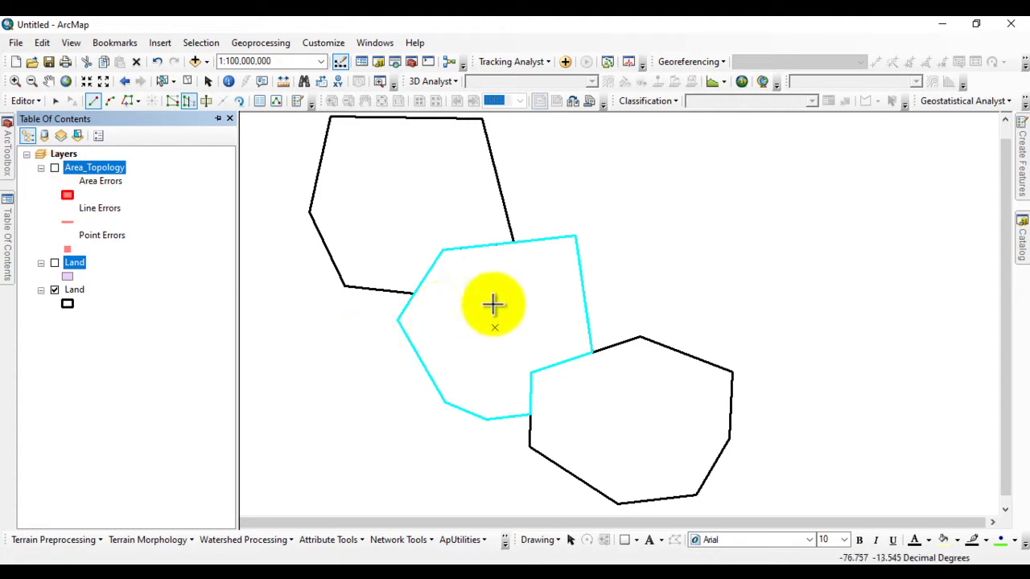